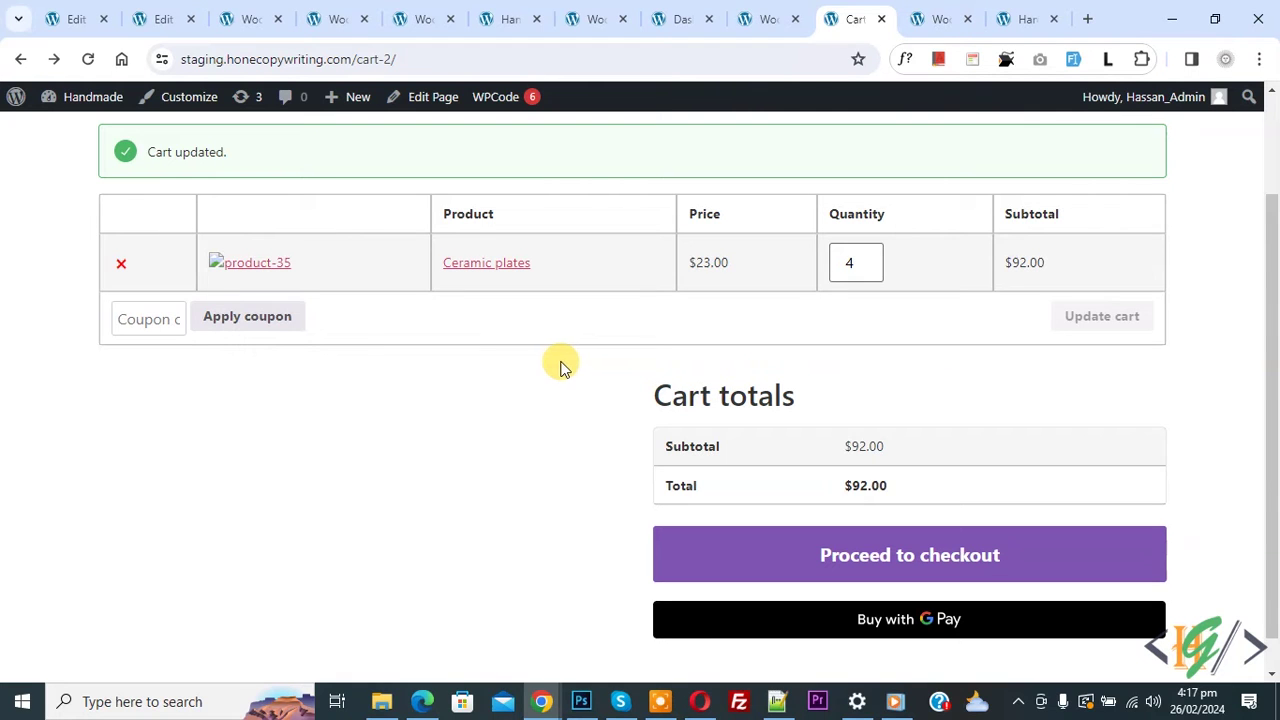
Switch from the 4-plate $92.00 cart to the WooCommerce Shipping zones settings.
{"action": "left_click", "coordinate": [770, 12]}
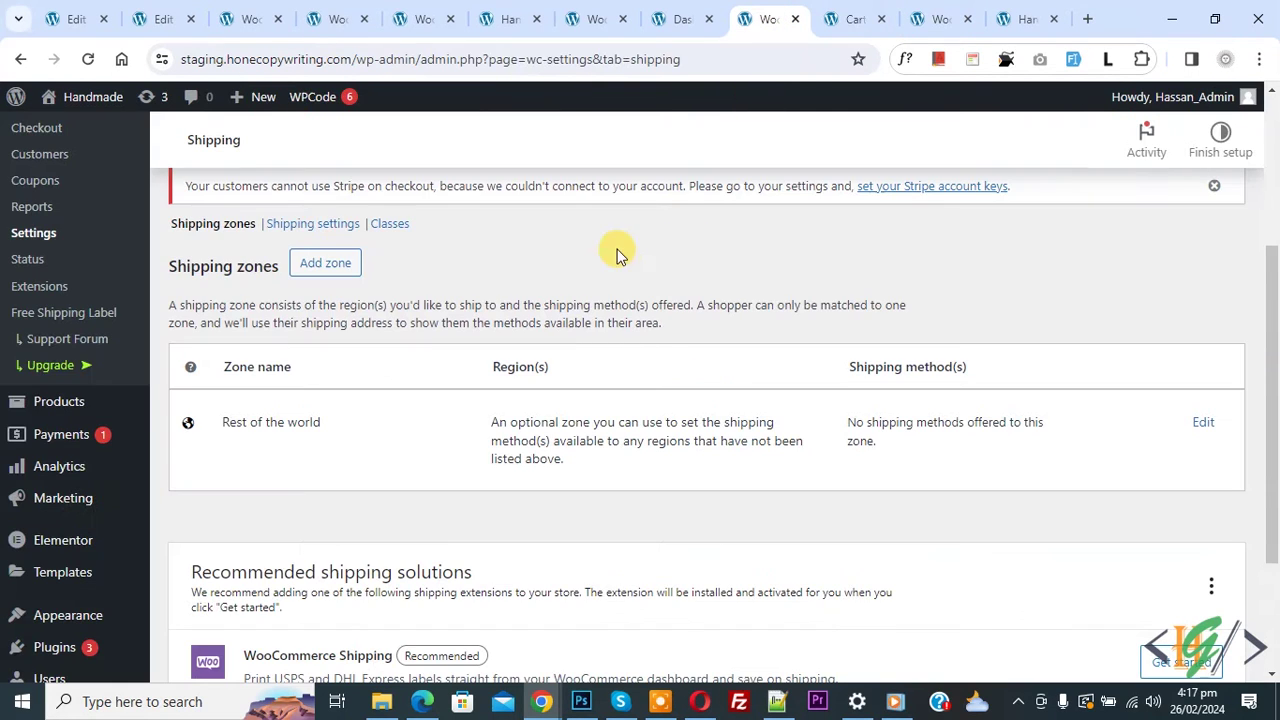
Add a new shipping zone and name it 'Shipping Method'.
{"action": "scroll", "coordinate": [540, 288], "scroll_direction": "up", "scroll_amount": 2}
{"action": "scroll", "coordinate": [460, 310], "scroll_direction": "down", "scroll_amount": 2}
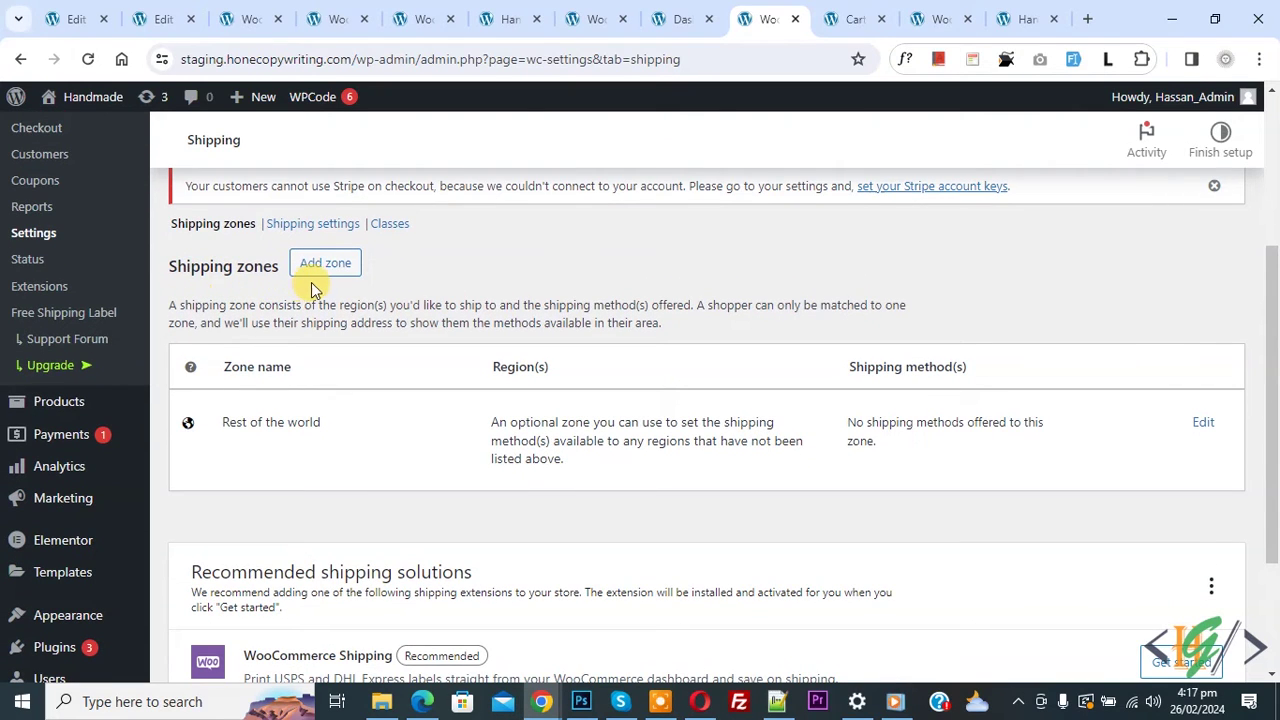
{"action": "left_click", "coordinate": [330, 270]}
{"action": "scroll", "coordinate": [517, 233], "scroll_direction": "down", "scroll_amount": 4}
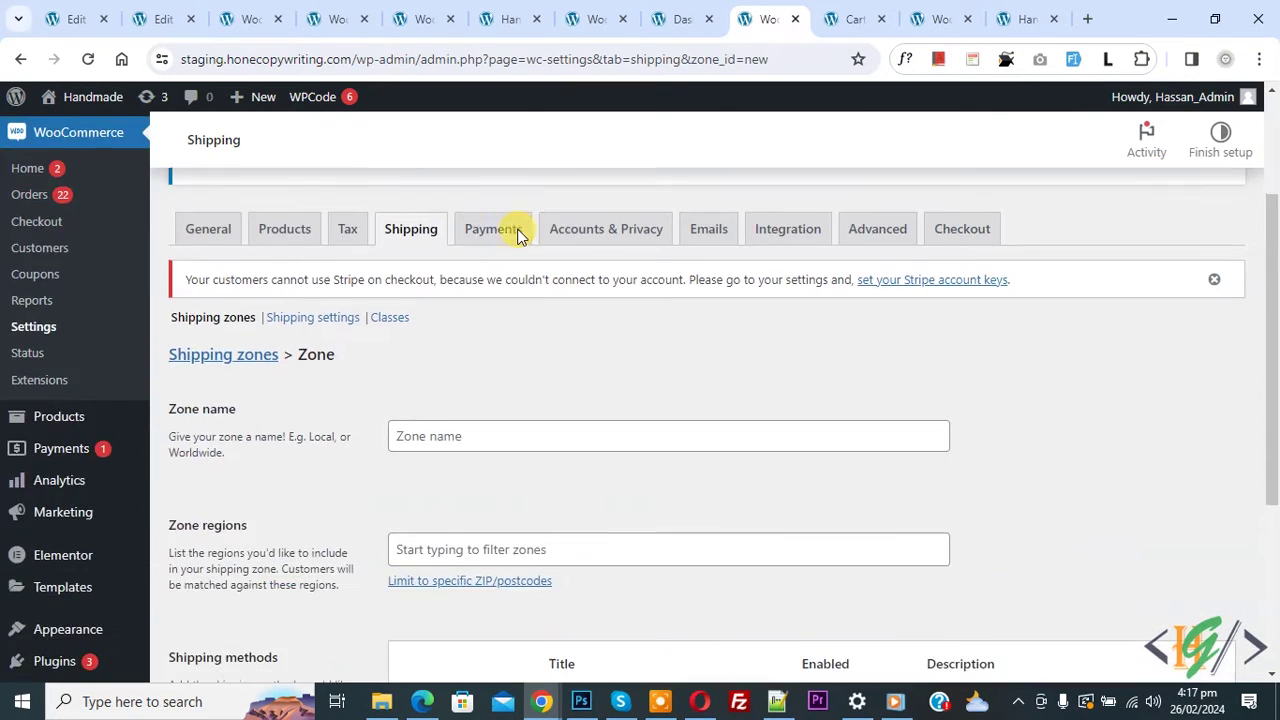
{"action": "left_click", "coordinate": [497, 251]}
{"action": "type", "text": "Shipping Method"}
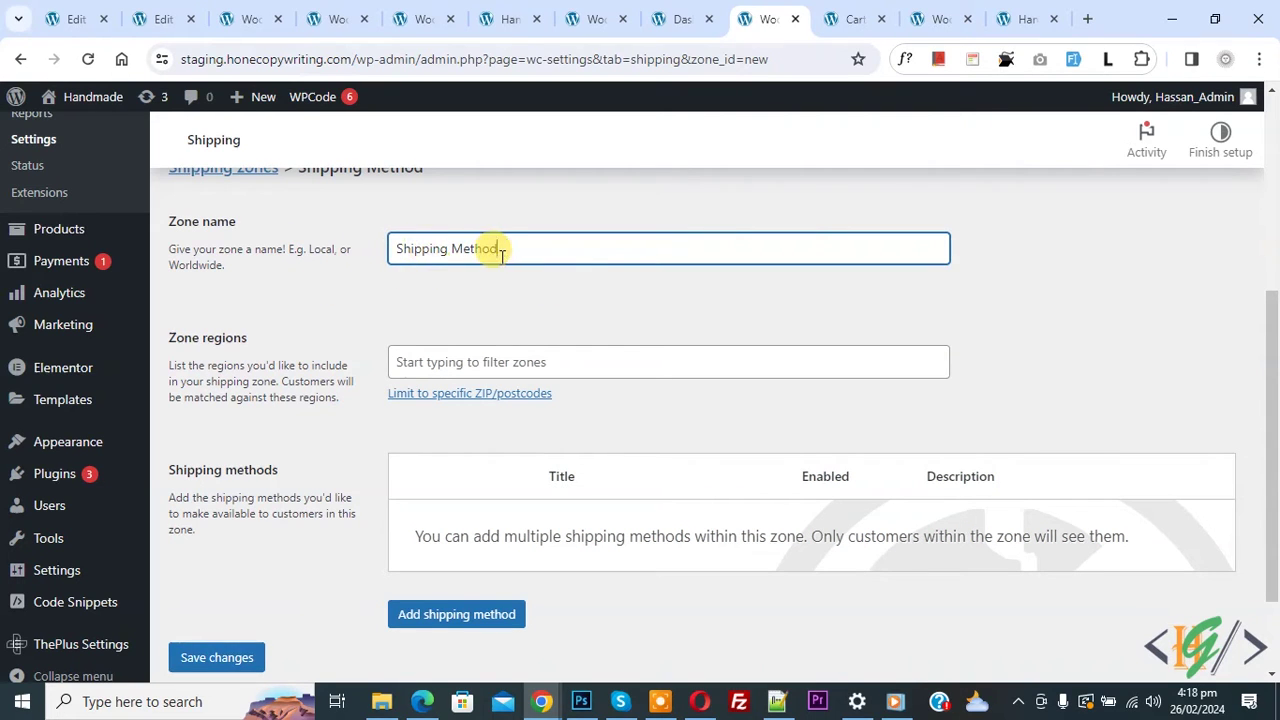
{"action": "scroll", "coordinate": [480, 268], "scroll_direction": "down", "scroll_amount": 1}
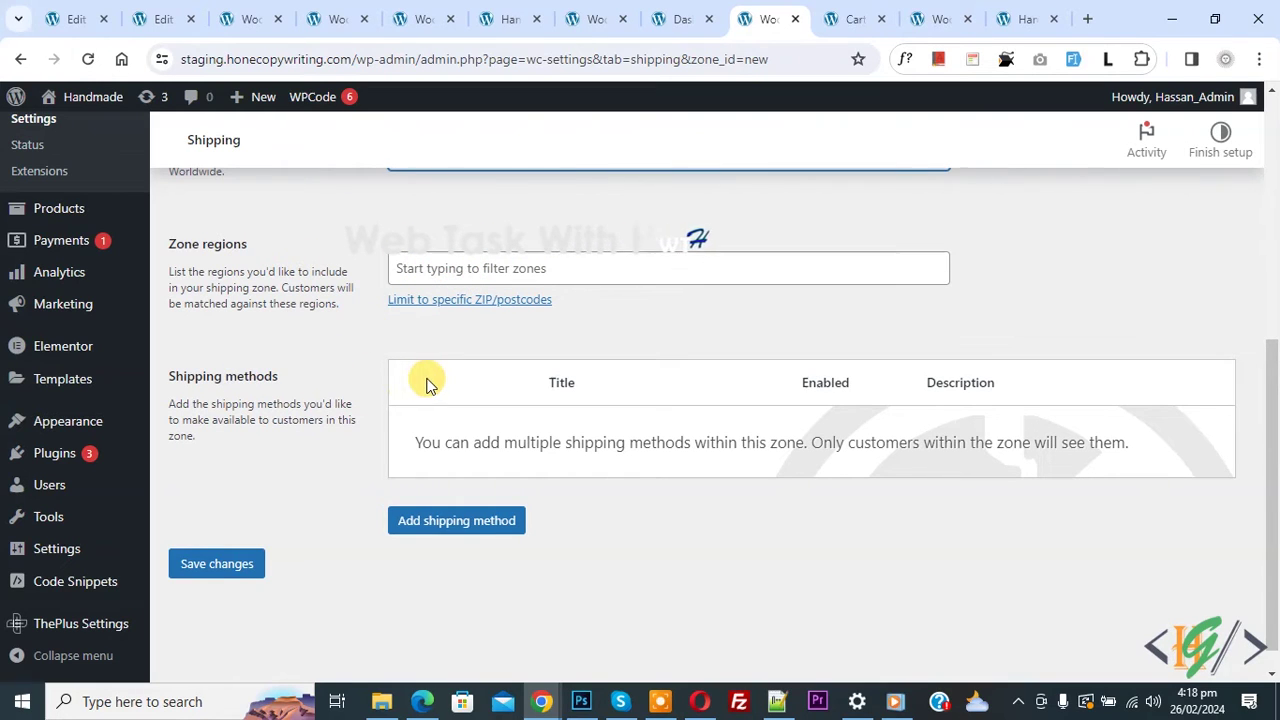
{"action": "scroll", "coordinate": [426, 385], "scroll_direction": "down", "scroll_amount": 1}
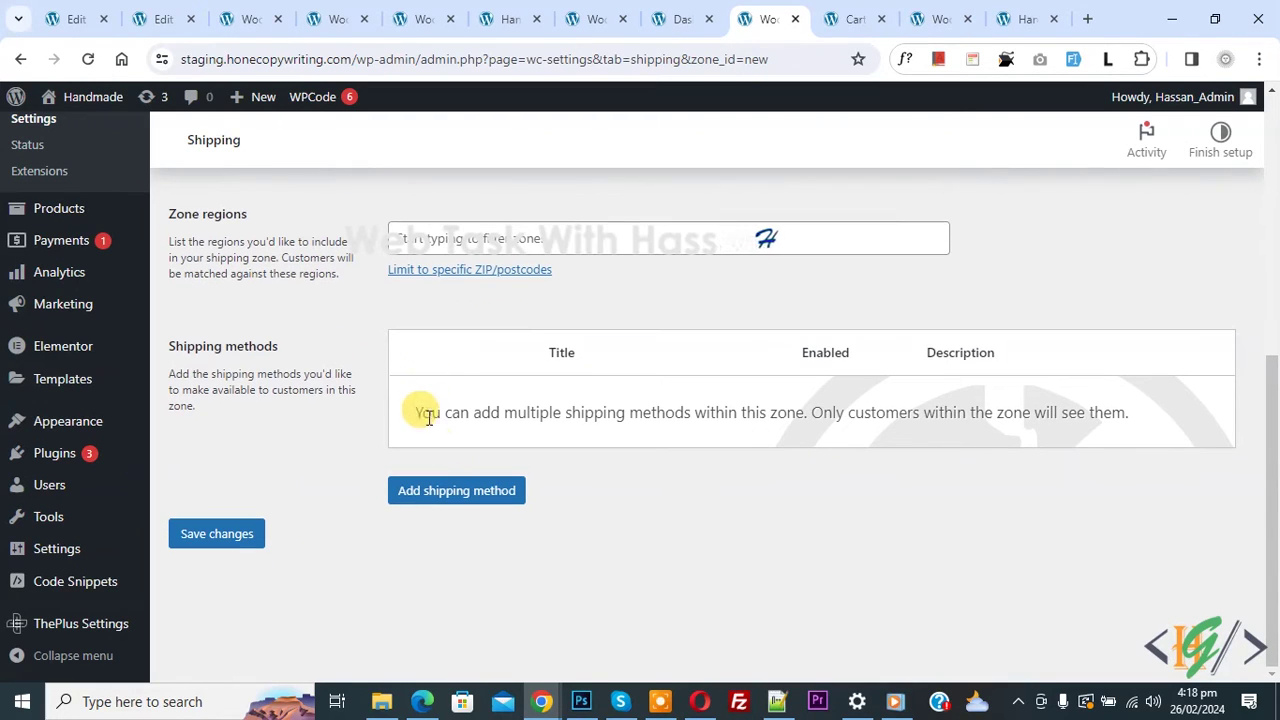
Add a Flat rate shipping method to the Shipping Method zone.
{"action": "left_click", "coordinate": [474, 503]}
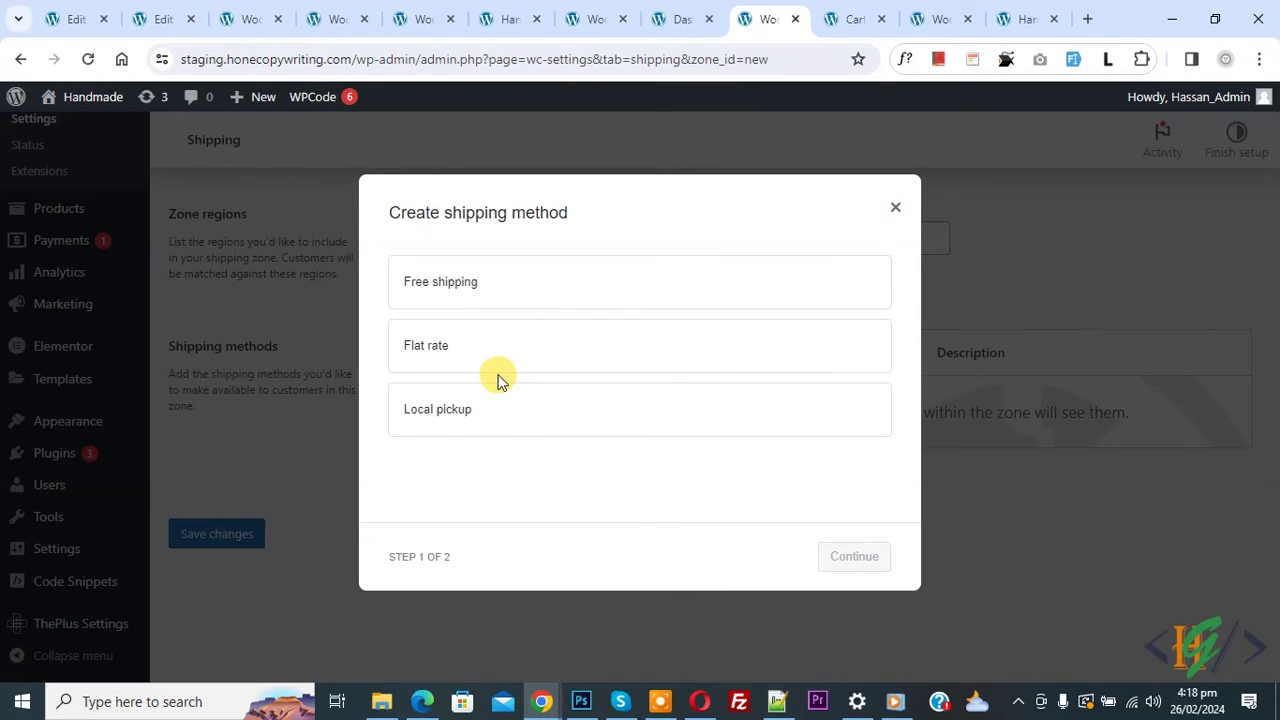
{"action": "left_click", "coordinate": [460, 358]}
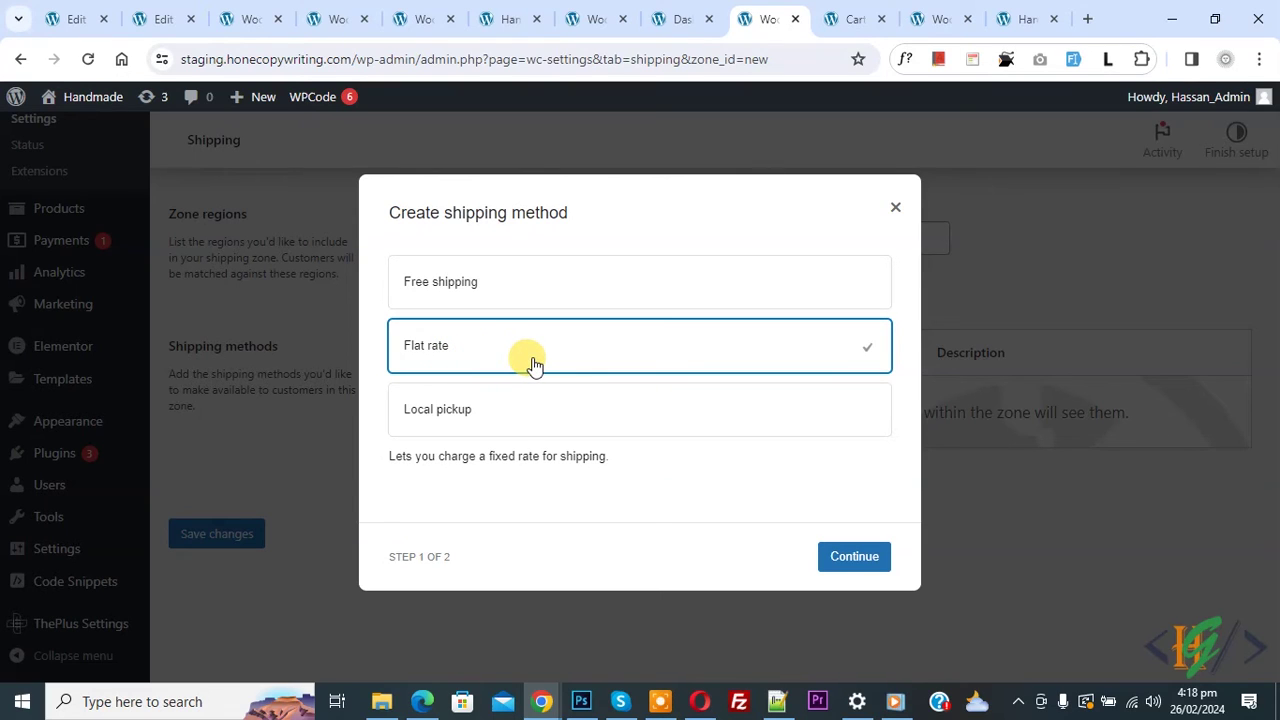
{"action": "left_click", "coordinate": [850, 558]}
{"action": "left_click", "coordinate": [434, 206]}
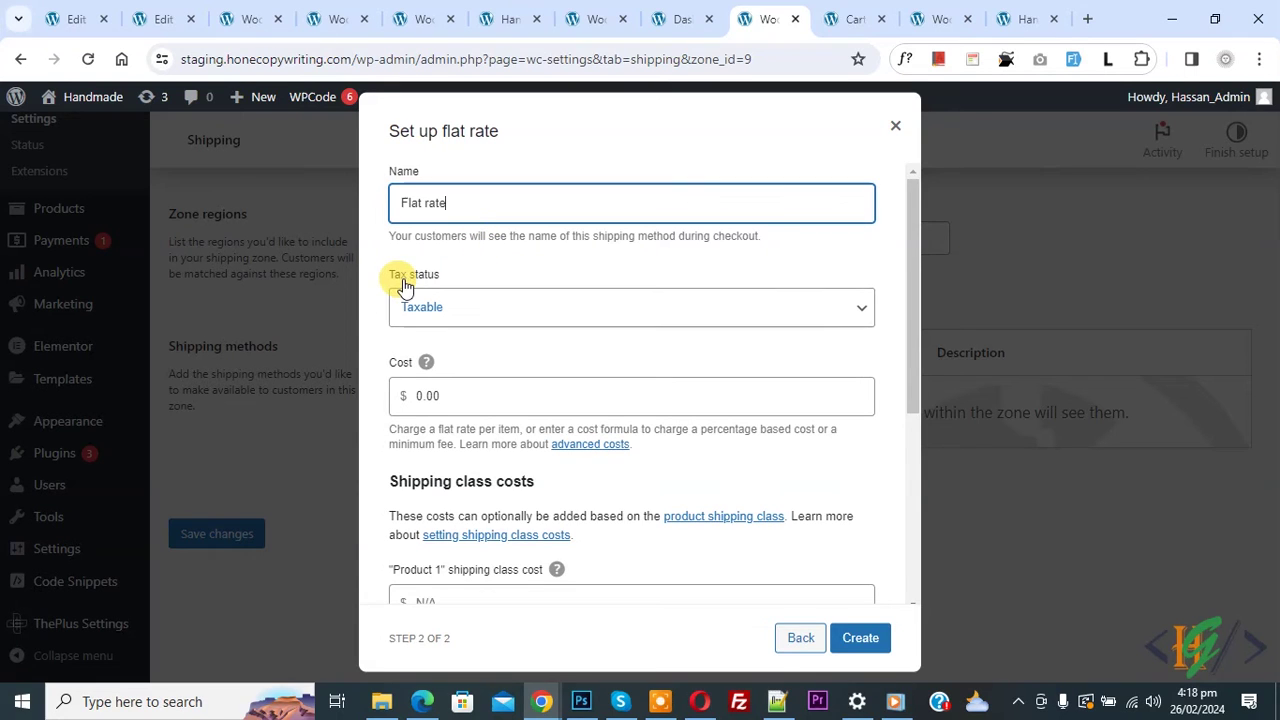
Give the flat rate tax status None and a cost of 20.00, and create it.
{"action": "left_click", "coordinate": [472, 306]}
{"action": "left_click", "coordinate": [460, 350]}
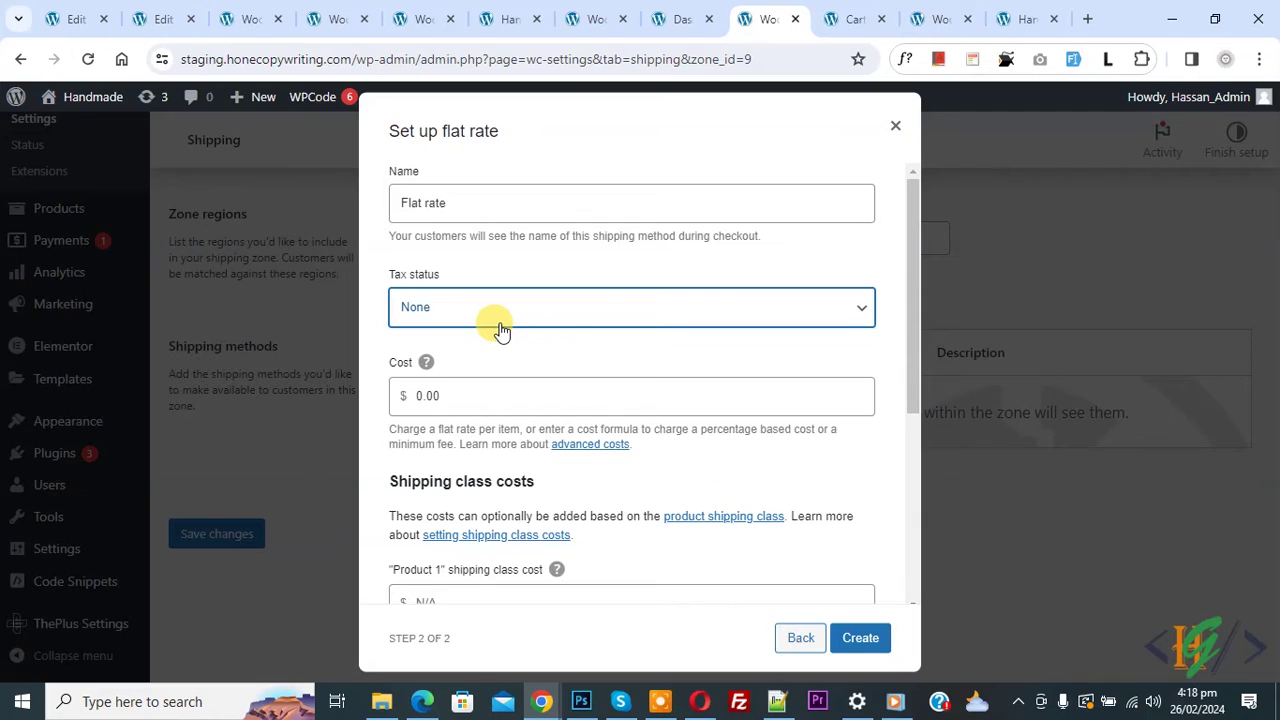
{"action": "left_click", "coordinate": [469, 320]}
{"action": "left_click", "coordinate": [517, 320]}
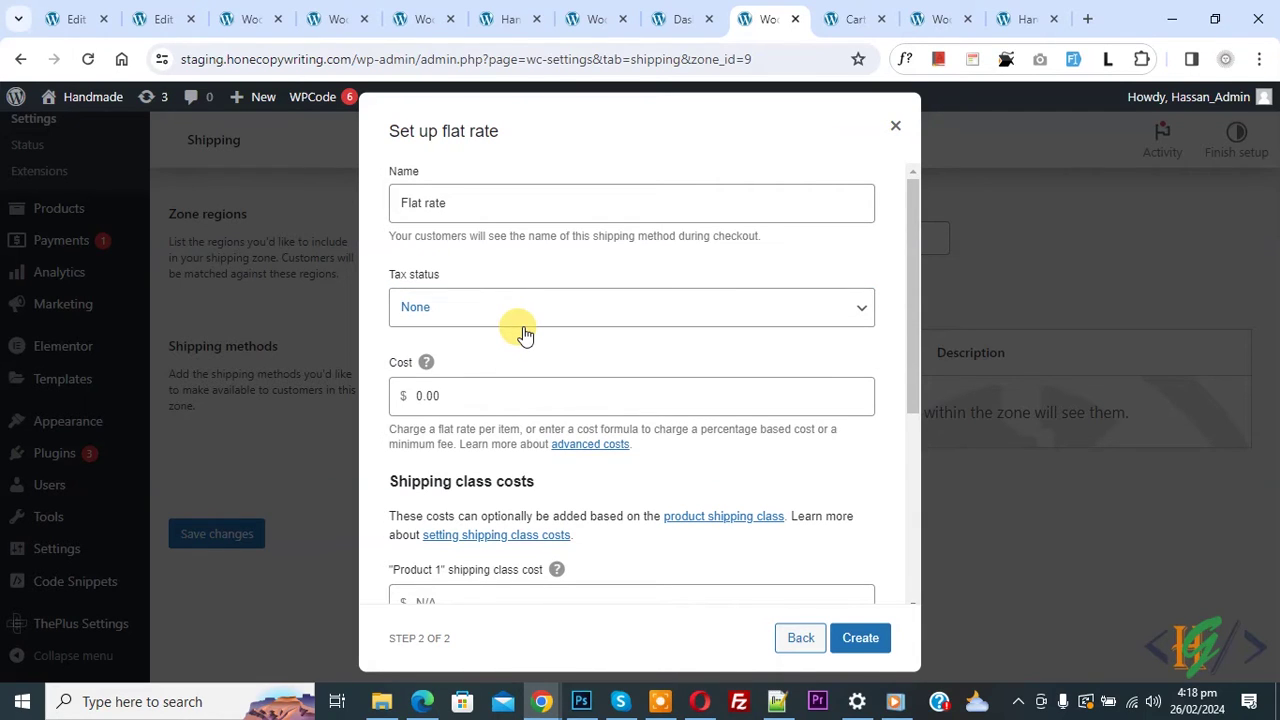
{"action": "left_click", "coordinate": [413, 395]}
{"action": "left_click", "coordinate": [413, 395]}
{"action": "type", "text": "20.00"}
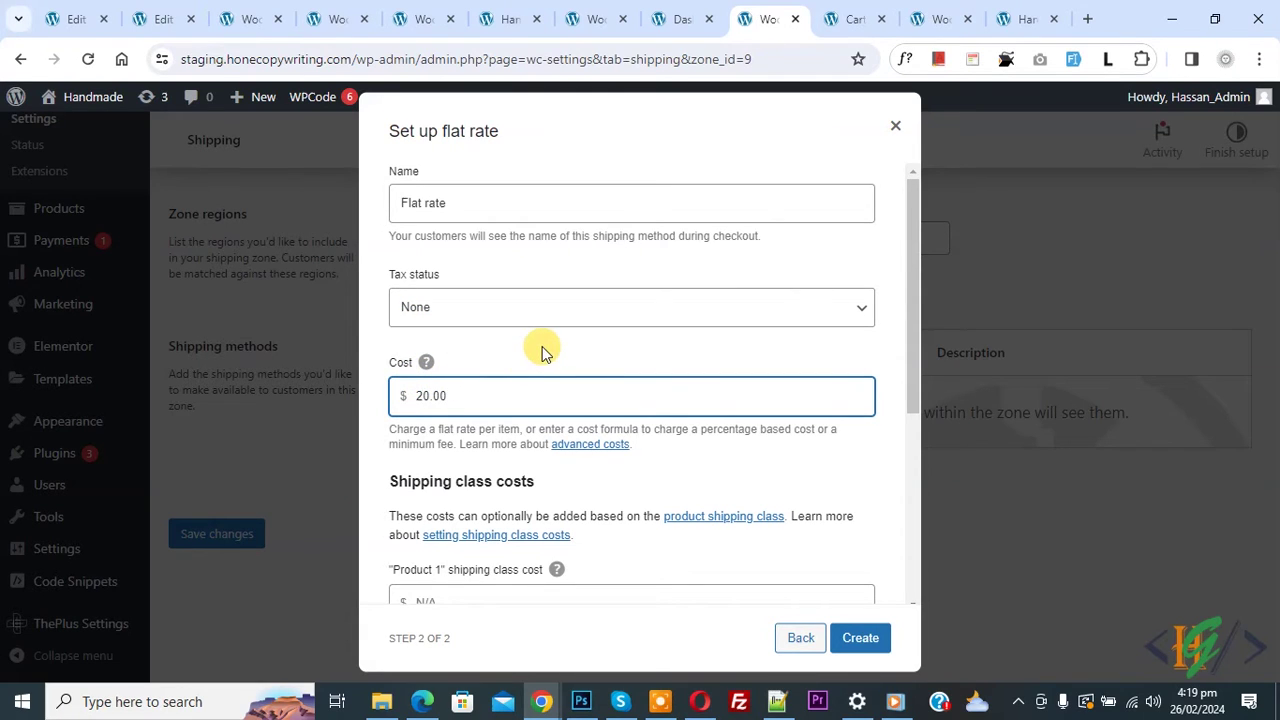
{"action": "scroll", "coordinate": [680, 470], "scroll_direction": "down", "scroll_amount": 1}
{"action": "left_click", "coordinate": [860, 638]}
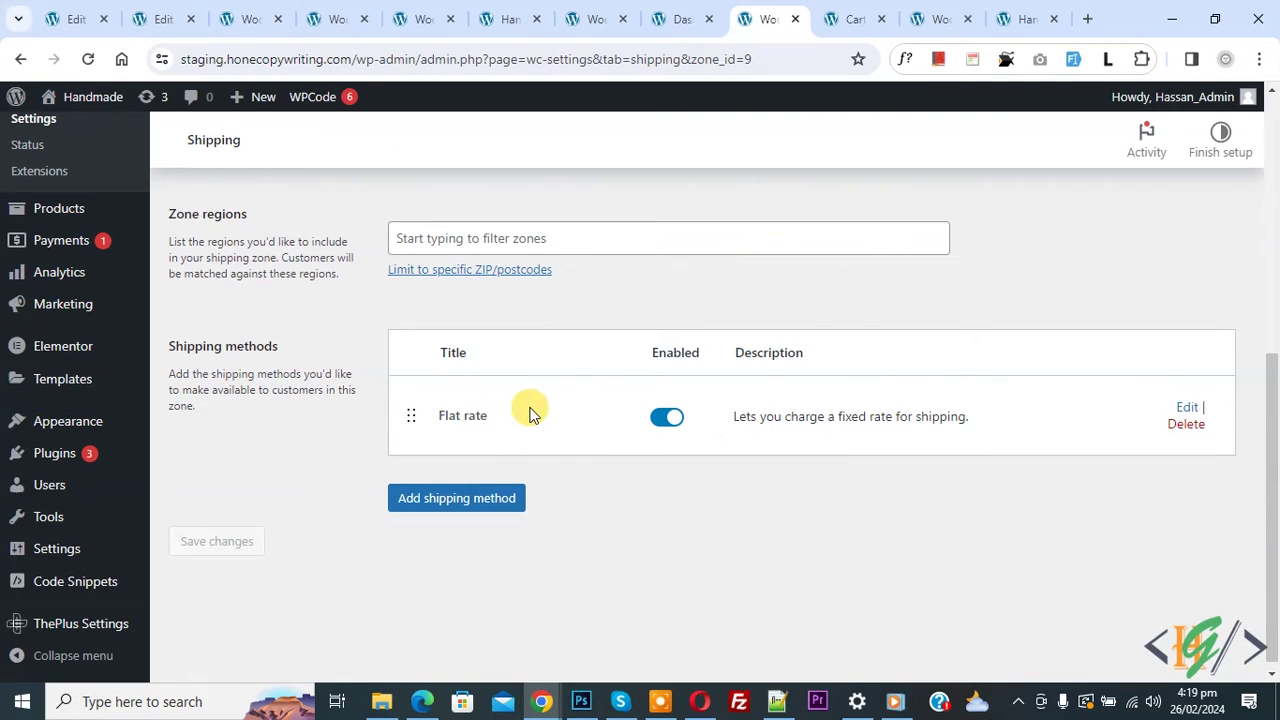
Add a Free shipping method requiring a $150.00 minimum order, then return to the cart.
{"action": "left_click", "coordinate": [452, 500]}
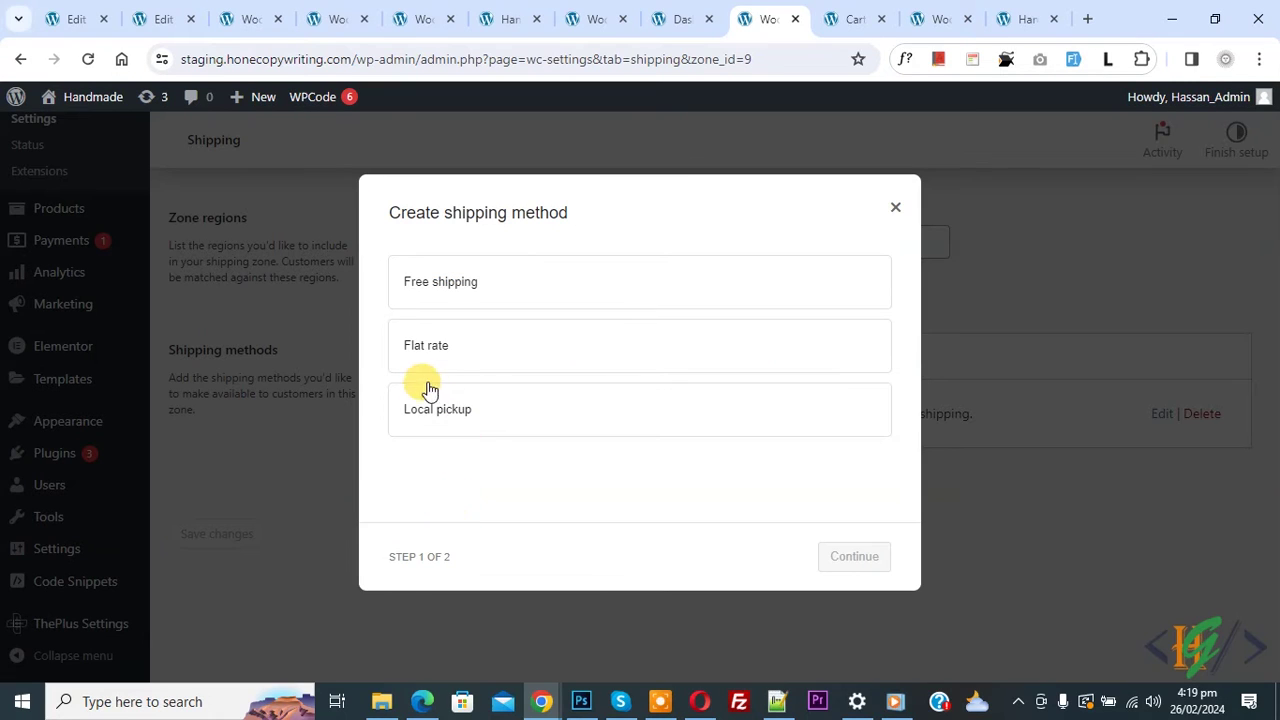
{"action": "left_click", "coordinate": [511, 293]}
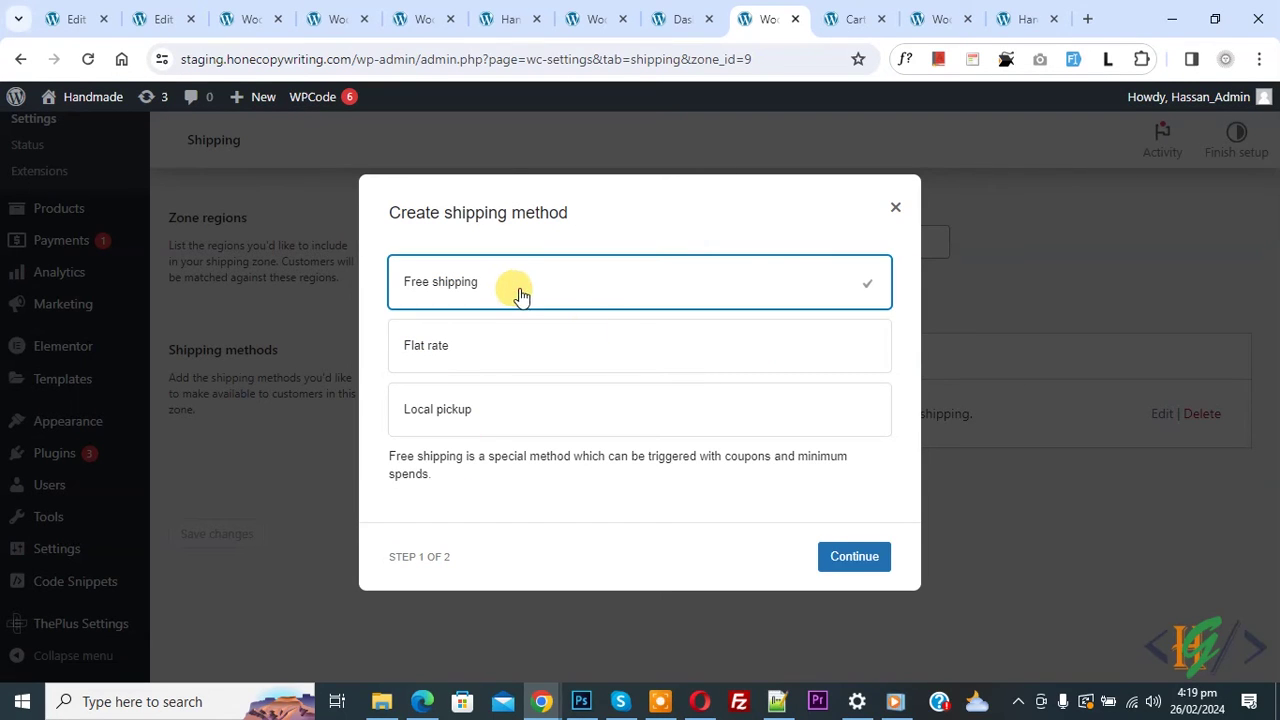
{"action": "left_click", "coordinate": [848, 557]}
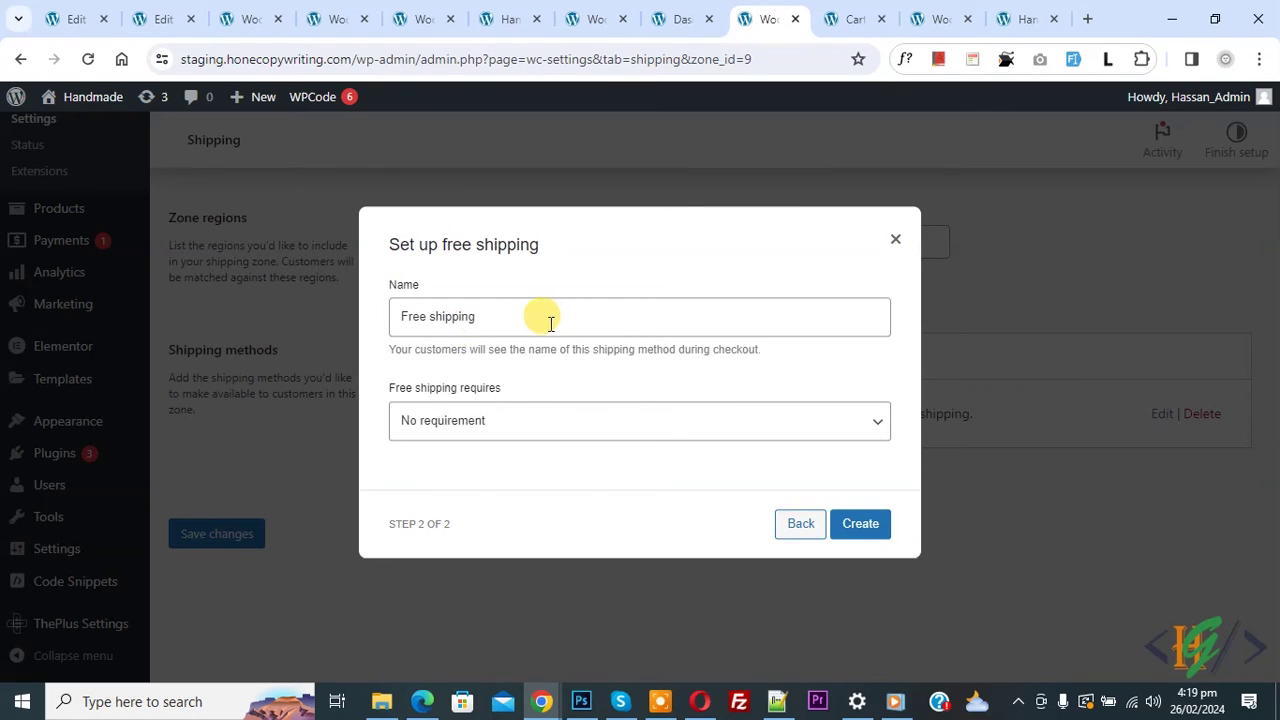
{"action": "left_click_drag", "start_coordinate": [486, 318], "coordinate": [386, 318]}
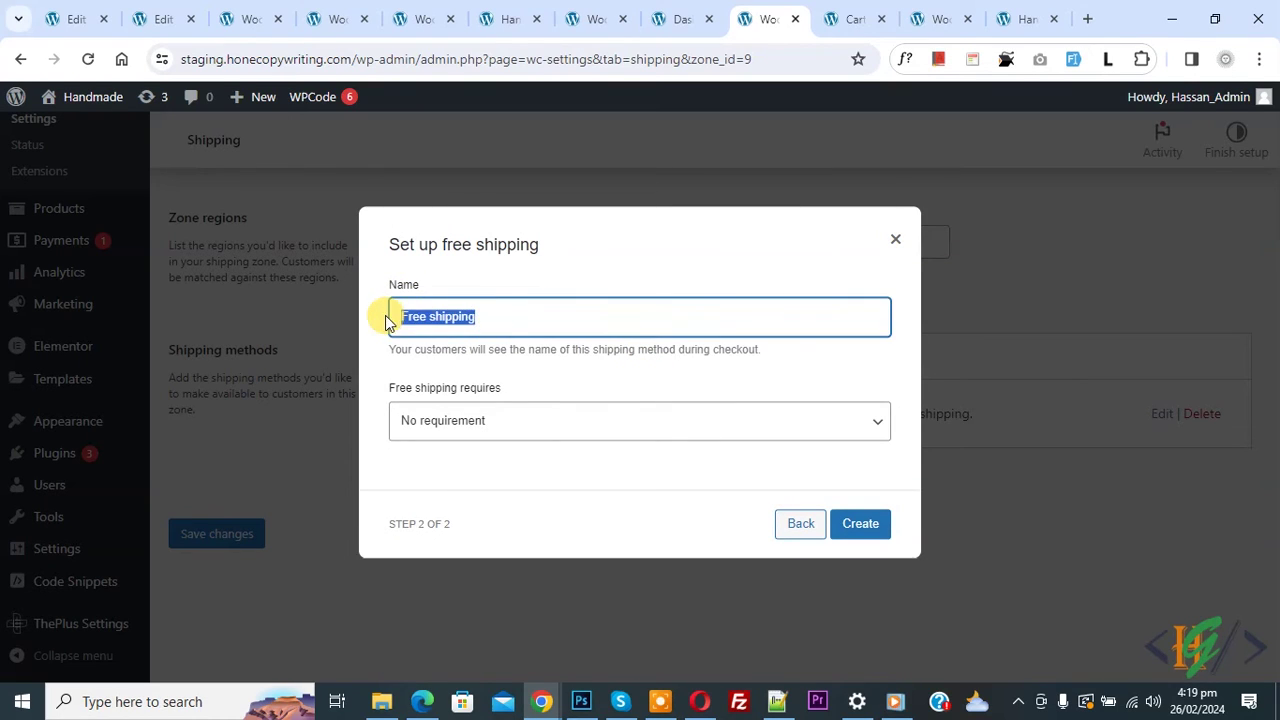
{"action": "left_click", "coordinate": [561, 323]}
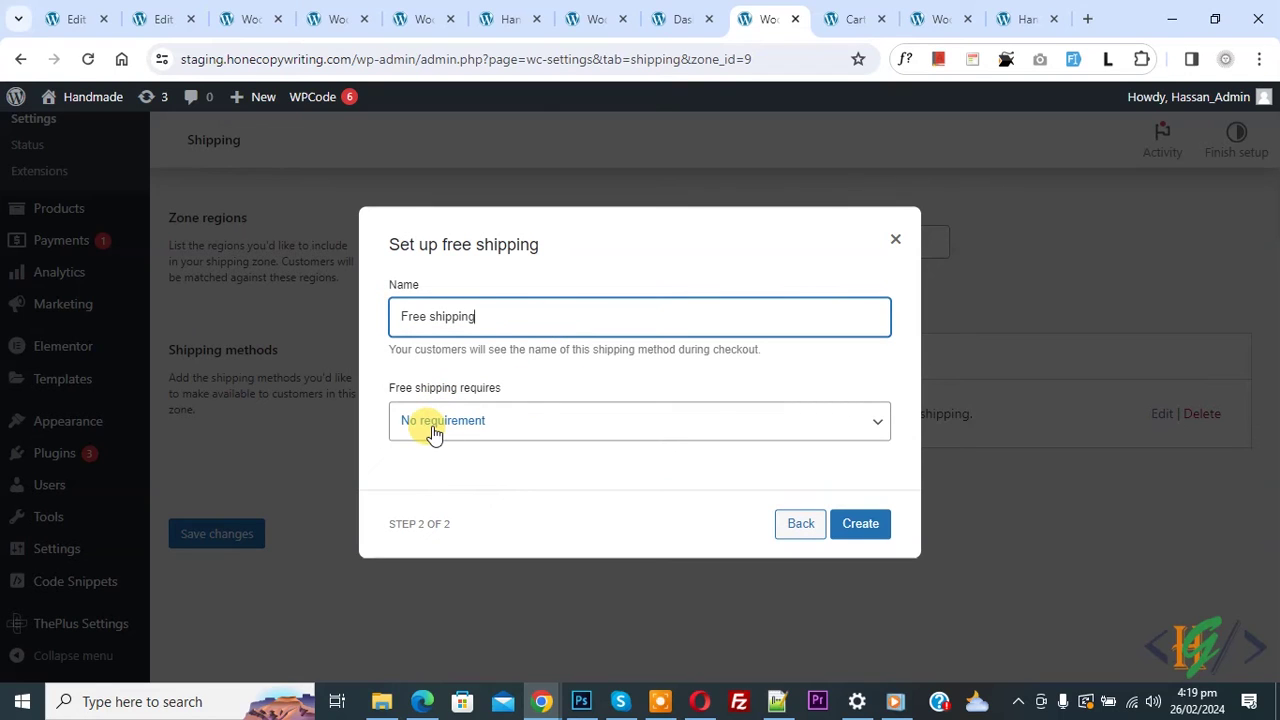
{"action": "left_click", "coordinate": [520, 428]}
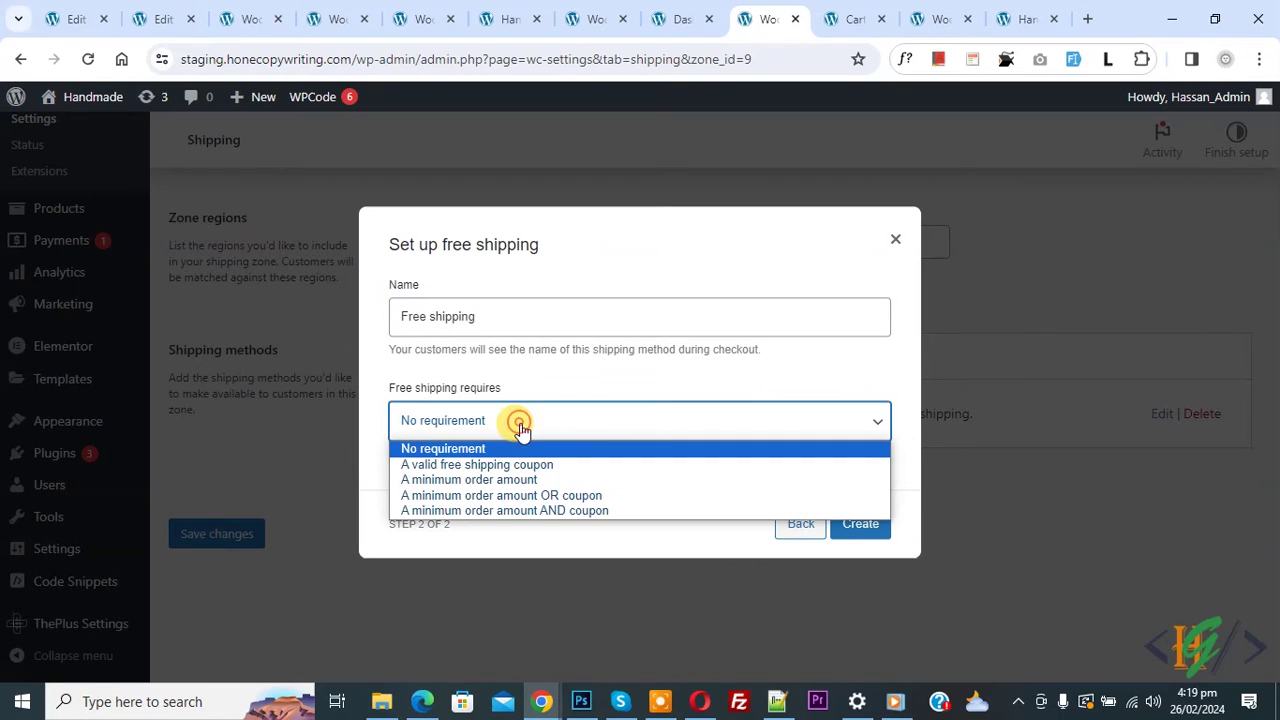
{"action": "left_click", "coordinate": [505, 480]}
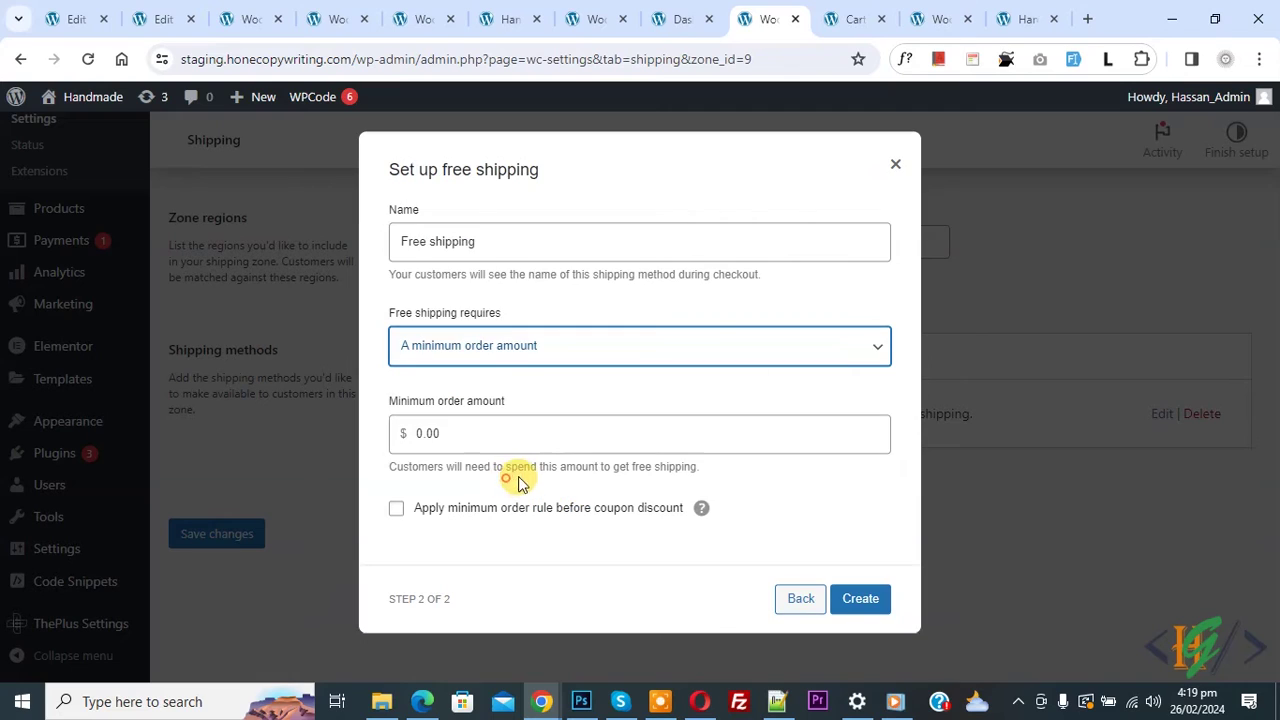
{"action": "double_click", "coordinate": [419, 436]}
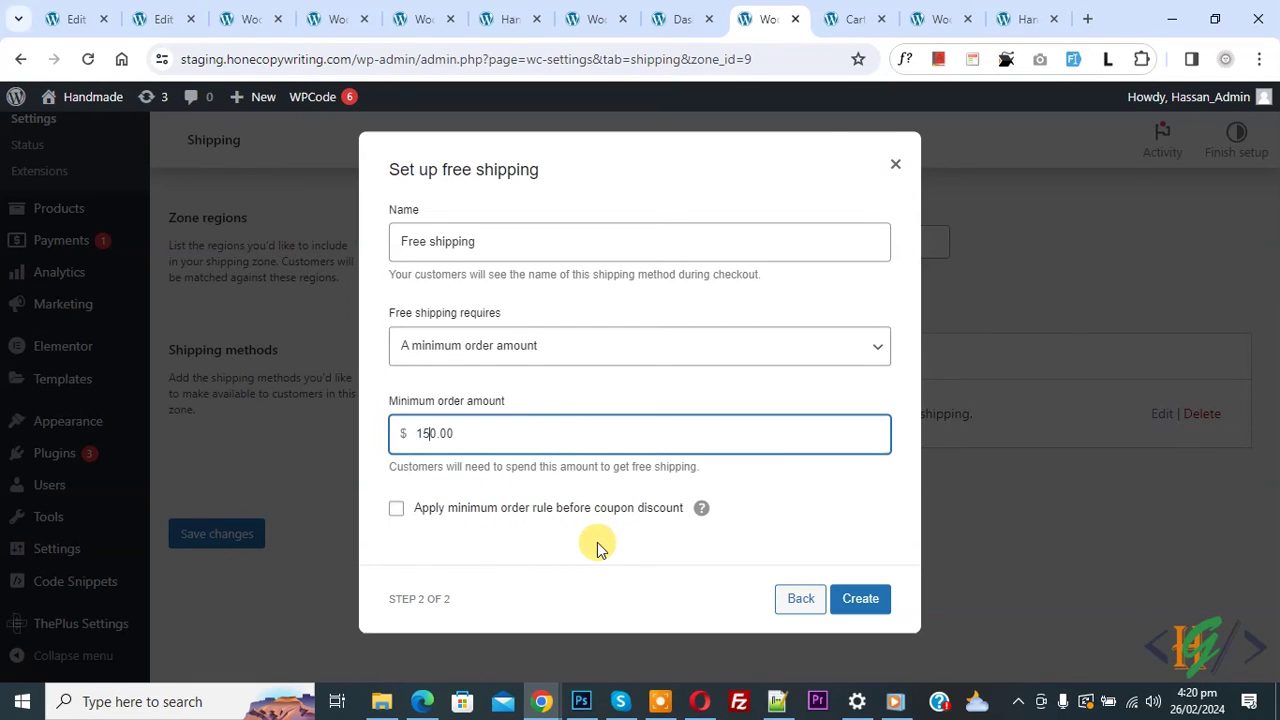
{"action": "left_click", "coordinate": [858, 598]}
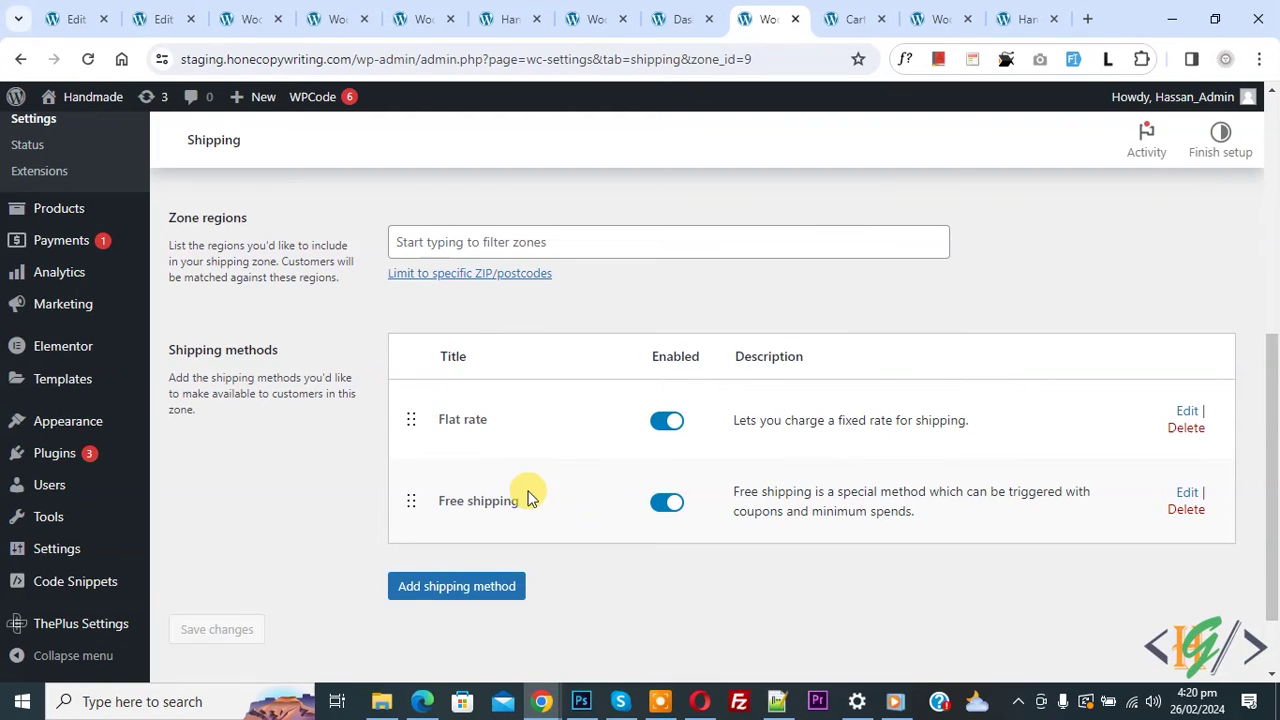
{"action": "left_click", "coordinate": [851, 18]}
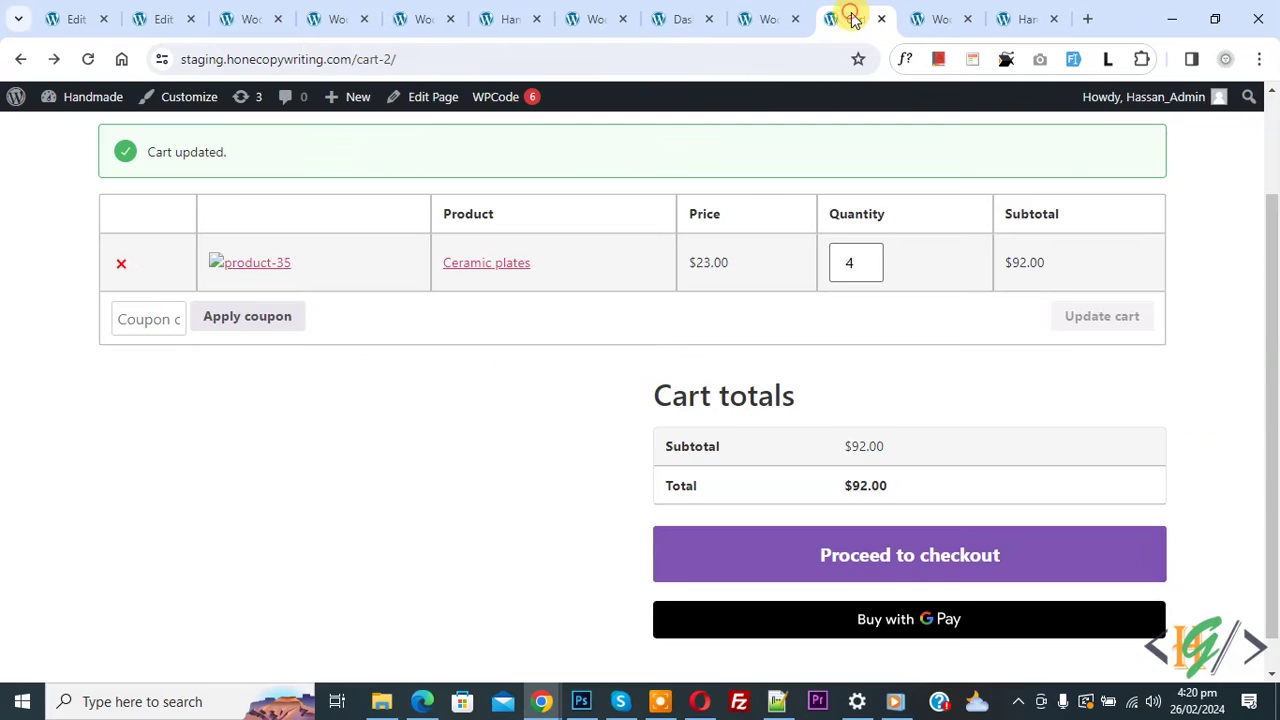
Raise the Ceramic plates quantity to 7 ($161.00) so the cart qualifies for Free shipping.
{"action": "left_click", "coordinate": [88, 59]}
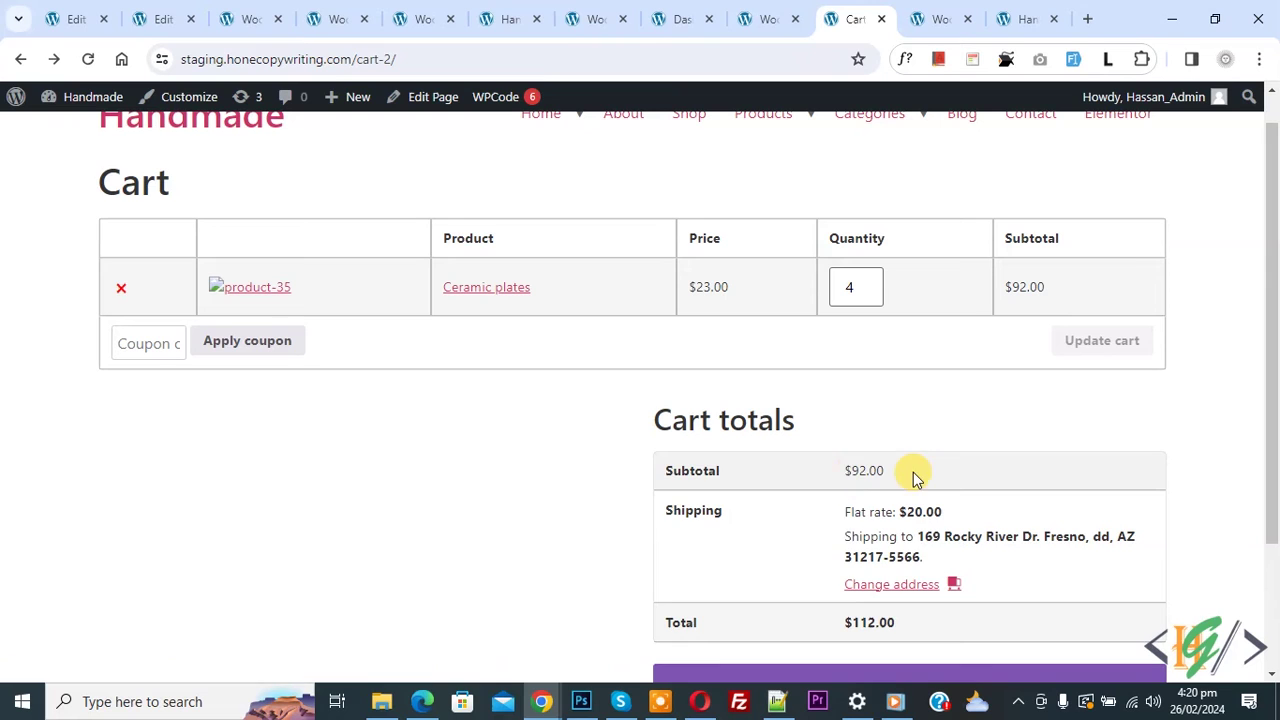
{"action": "scroll", "coordinate": [896, 474], "scroll_direction": "down", "scroll_amount": 1}
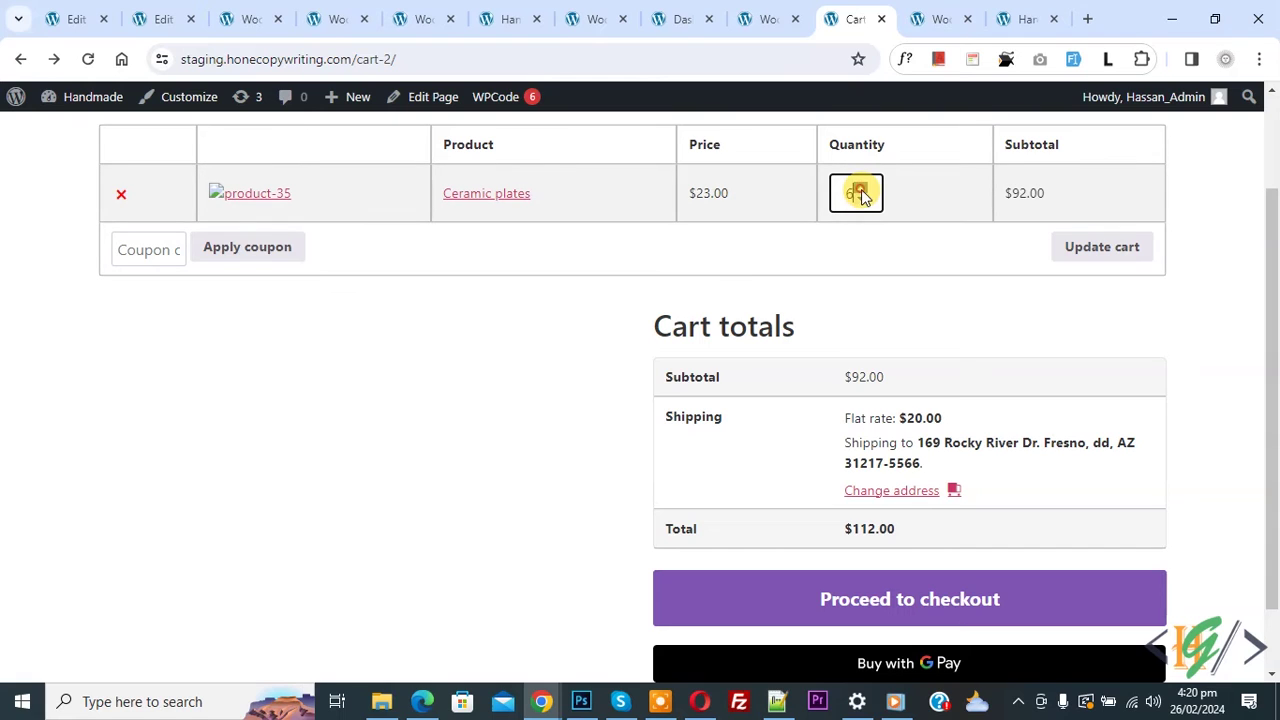
{"action": "left_click", "coordinate": [1090, 248]}
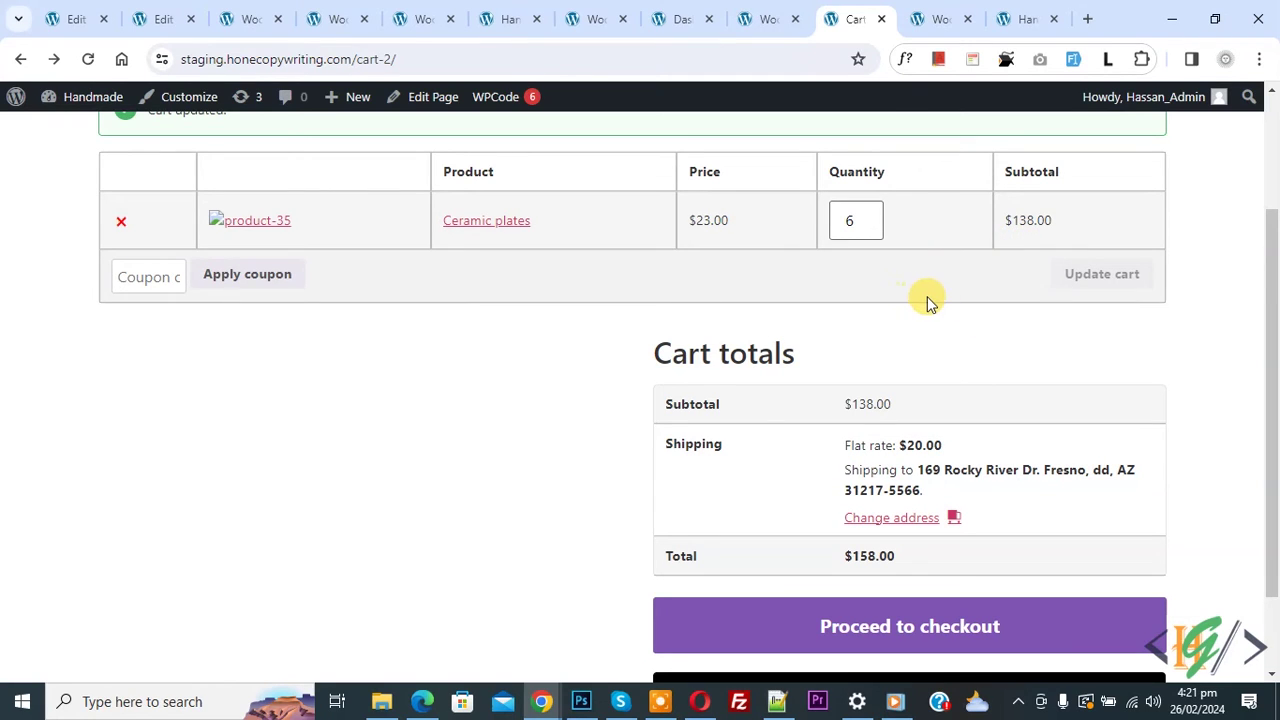
{"action": "left_click", "coordinate": [857, 221]}
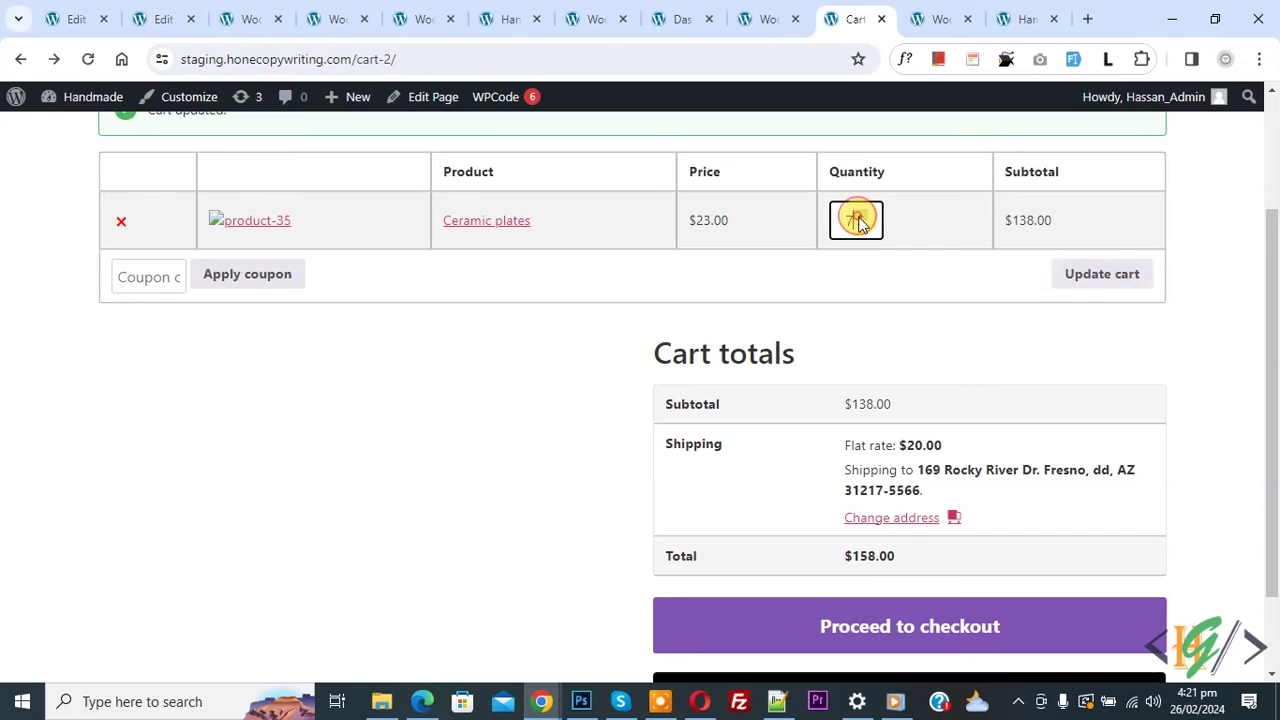
{"action": "left_click", "coordinate": [1091, 275]}
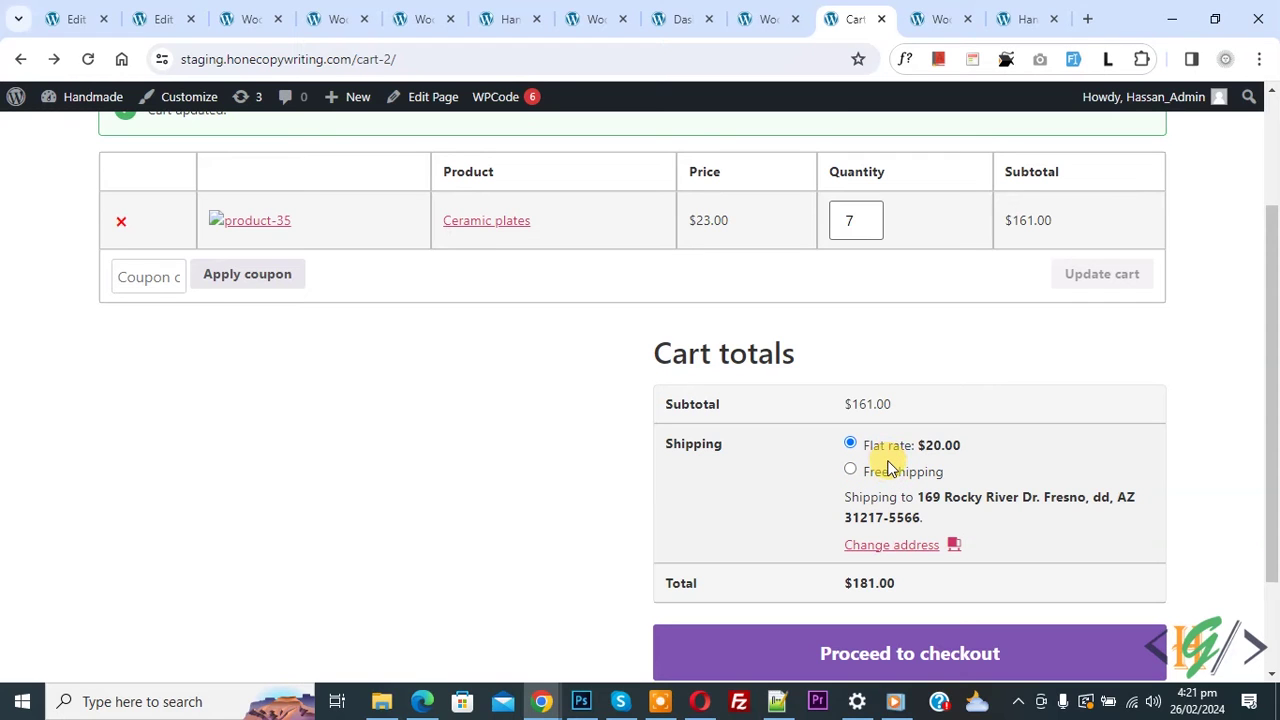
{"action": "left_click", "coordinate": [698, 14]}
Install and activate the 'Free Shipping Label and Progress Bar for WooCommerce' plugin.
{"action": "scroll", "coordinate": [357, 177], "scroll_direction": "down", "scroll_amount": 3}
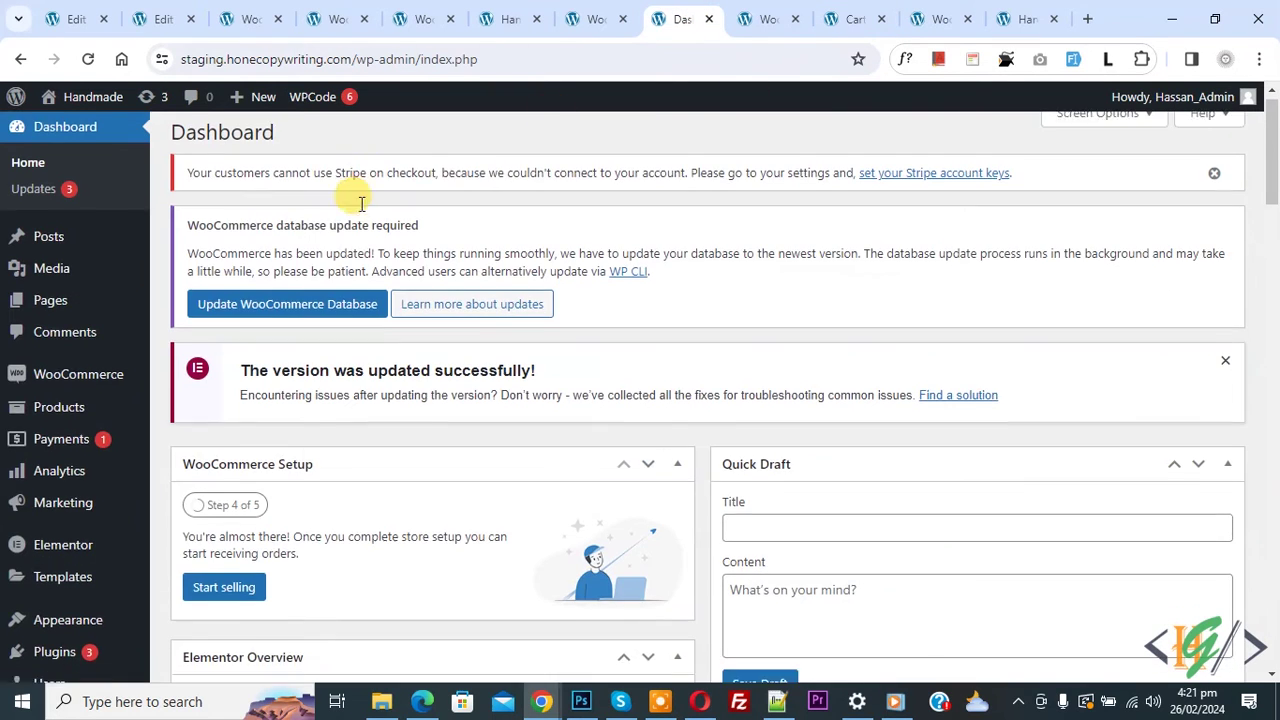
{"action": "mouse_move", "coordinate": [77, 449]}
{"action": "left_click", "coordinate": [228, 483]}
{"action": "left_click", "coordinate": [1030, 440]}
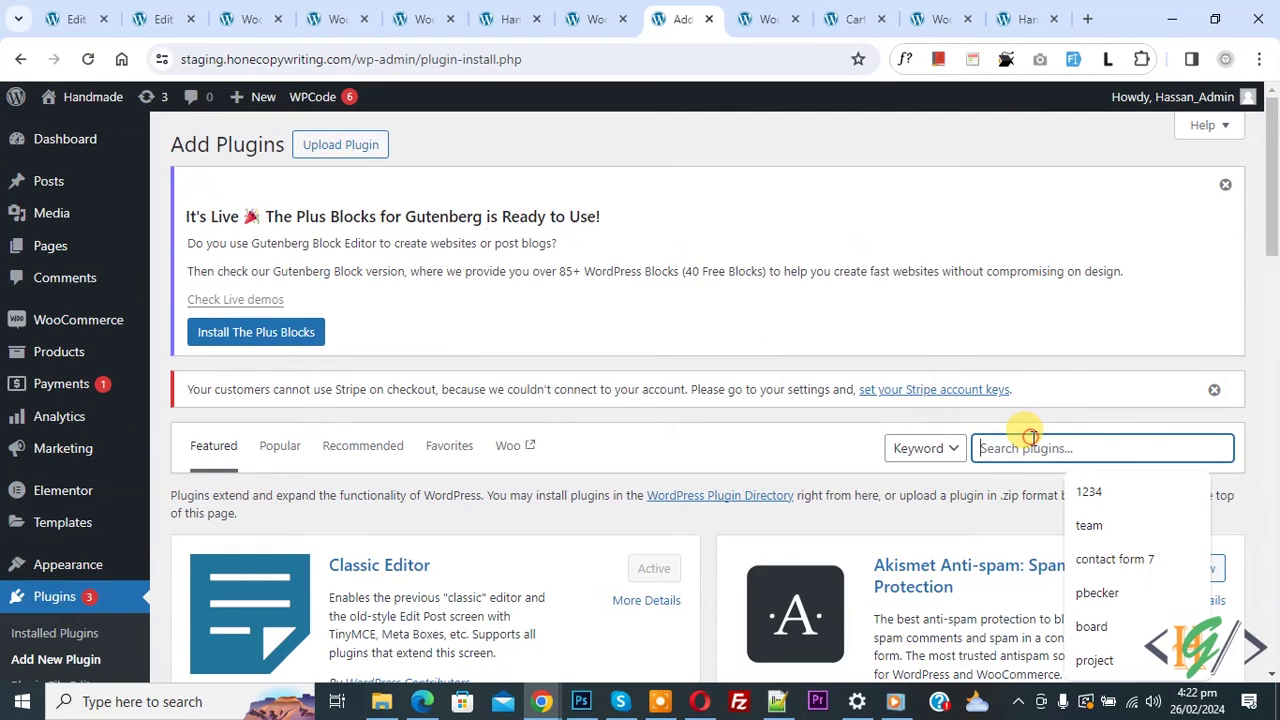
{"action": "key", "text": "ctrl+v"}
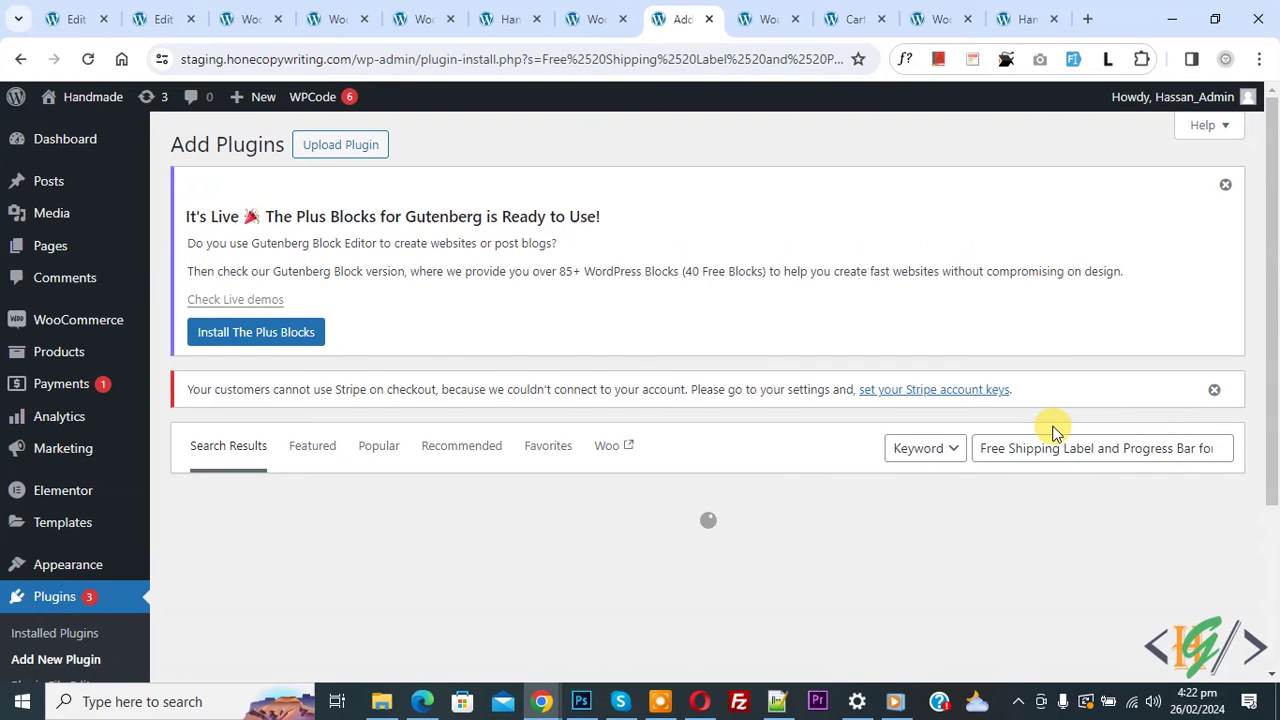
{"action": "scroll", "coordinate": [1052, 430], "scroll_direction": "down", "scroll_amount": 2}
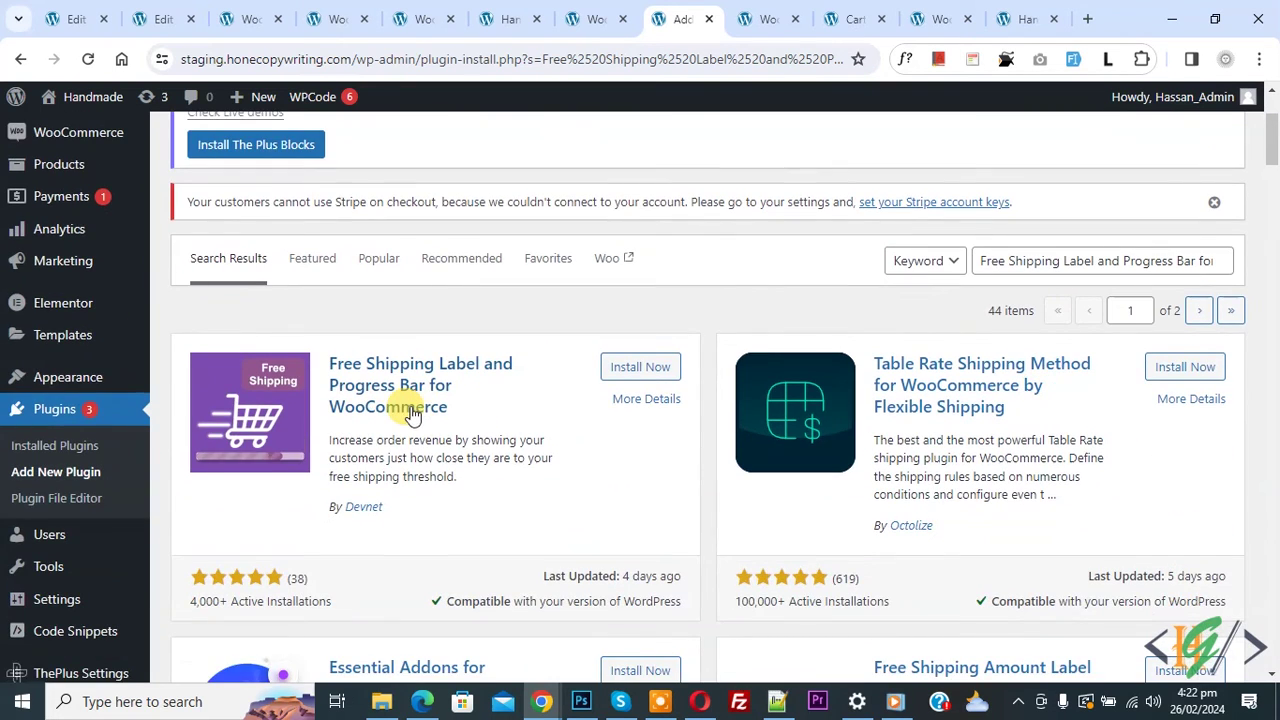
{"action": "left_click", "coordinate": [638, 368]}
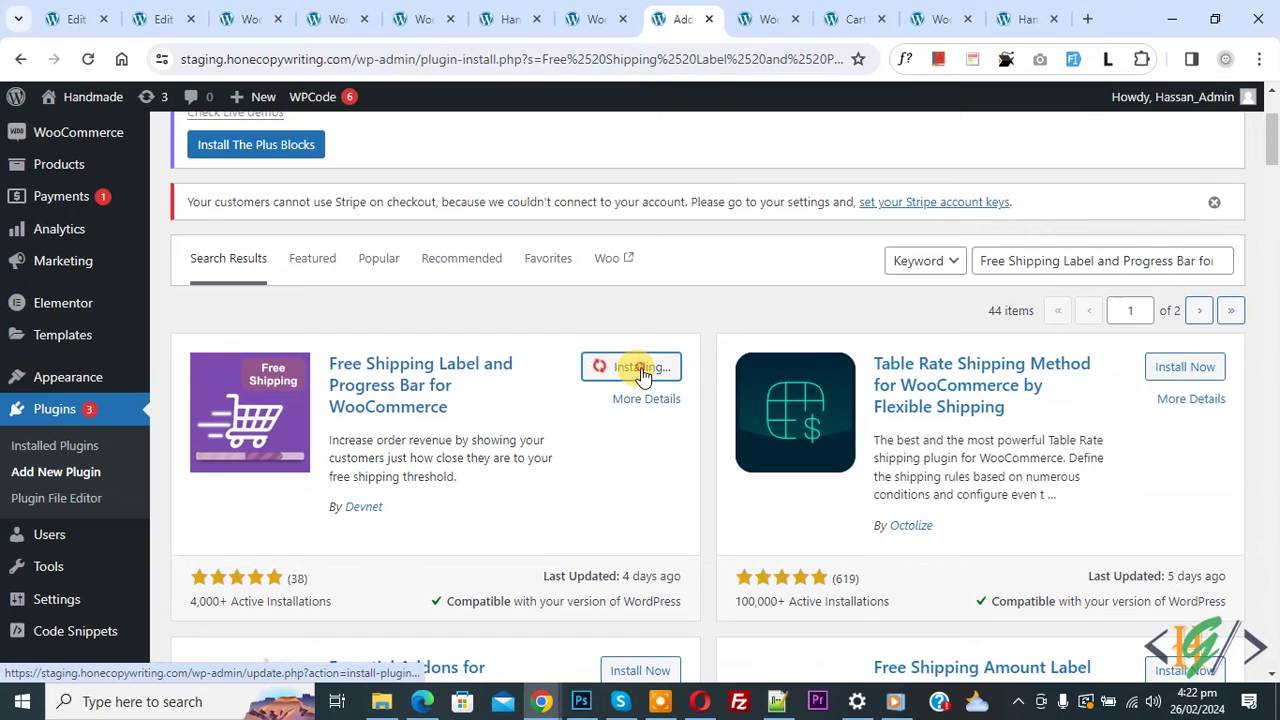
{"action": "left_click", "coordinate": [662, 372]}
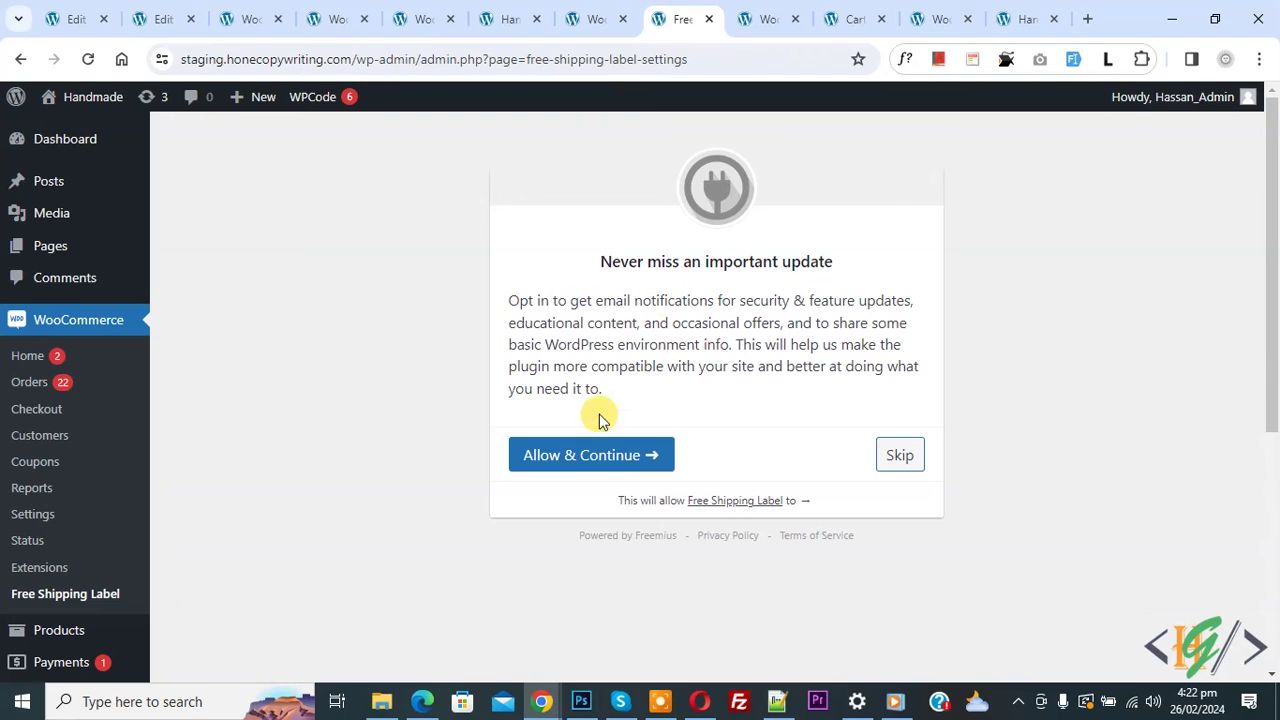
Skip the opt-in, set initial zone Shipping Method, show only Free Shipping when available, and save.
{"action": "left_click", "coordinate": [898, 459]}
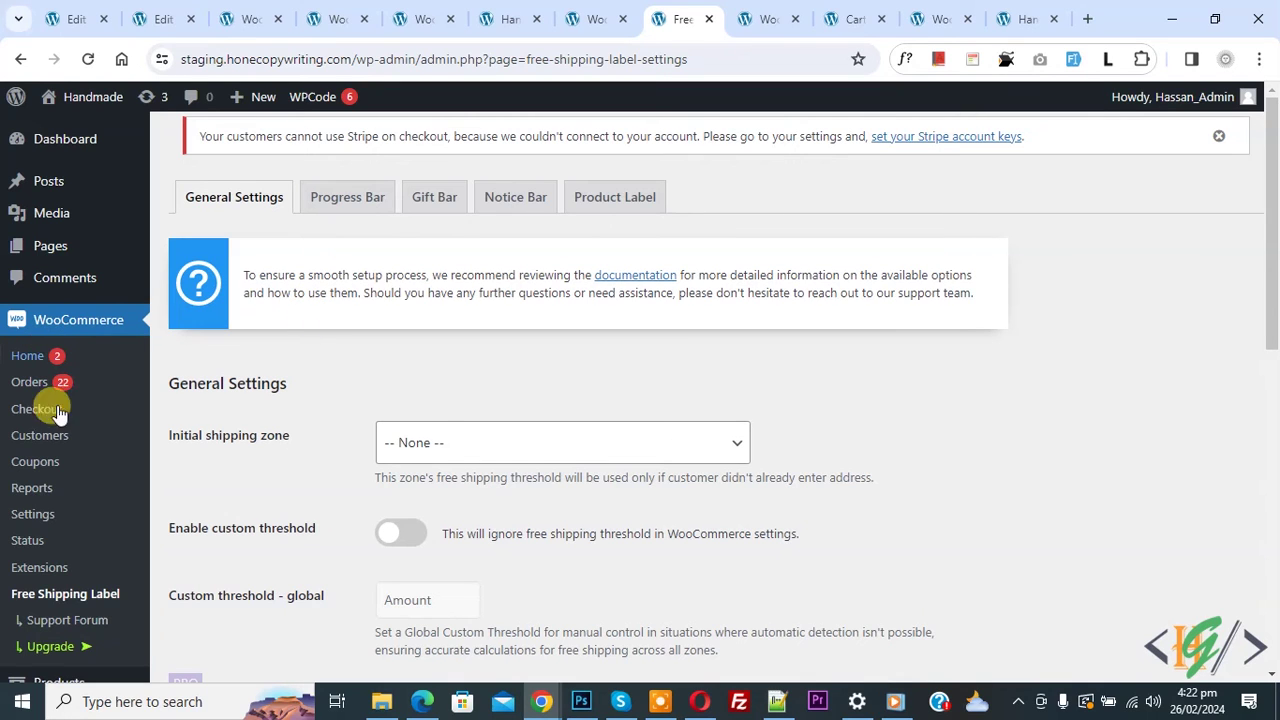
{"action": "scroll", "coordinate": [265, 405], "scroll_direction": "down", "scroll_amount": 1}
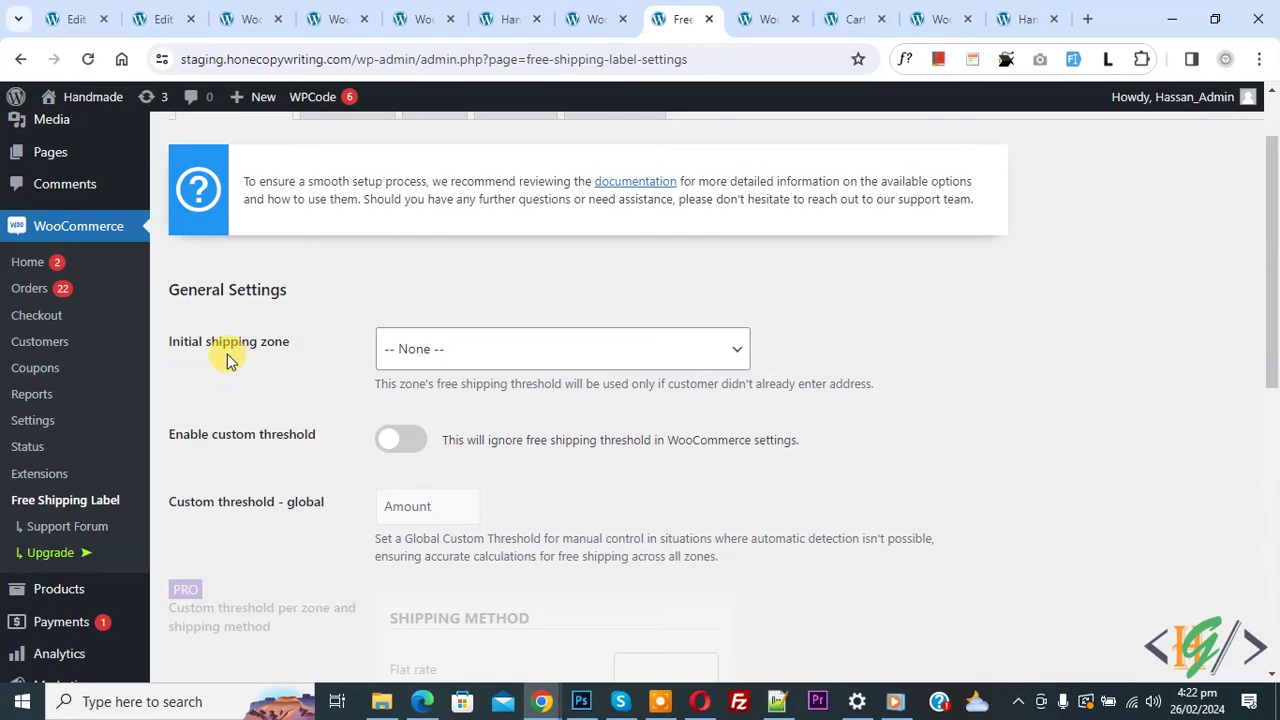
{"action": "left_click", "coordinate": [429, 350]}
{"action": "left_click", "coordinate": [431, 398]}
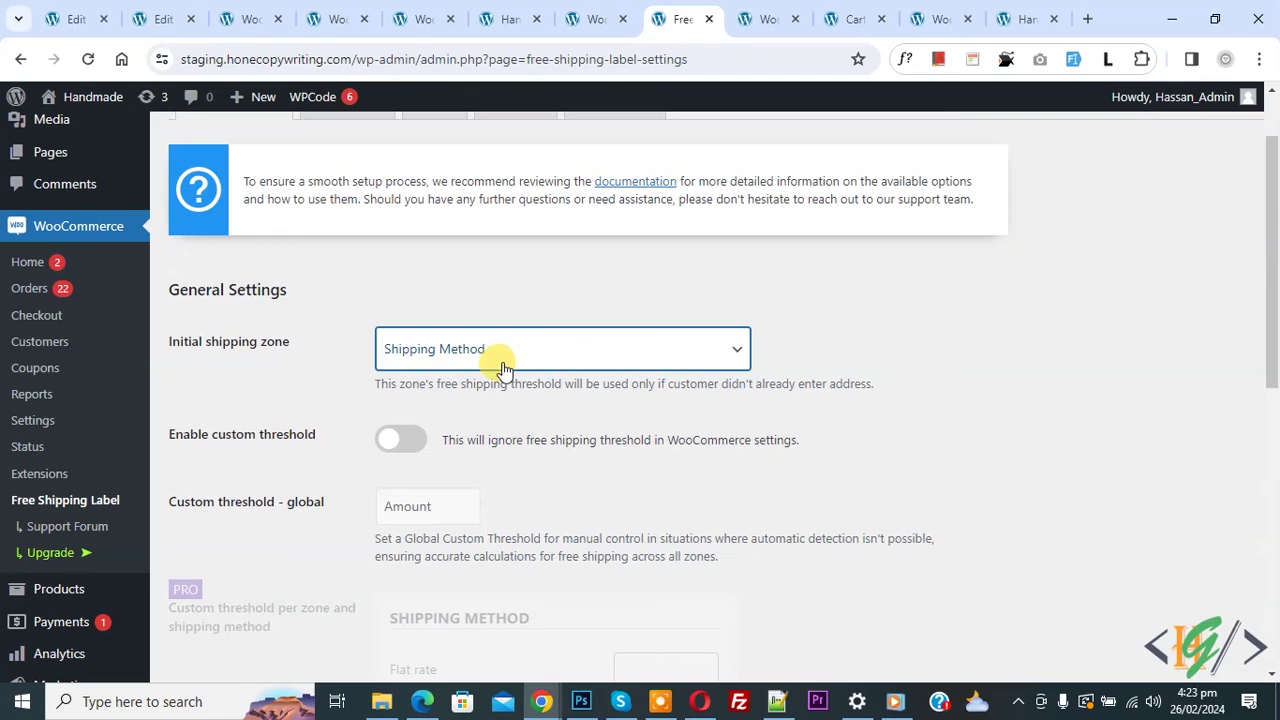
{"action": "scroll", "coordinate": [350, 360], "scroll_direction": "down", "scroll_amount": 1}
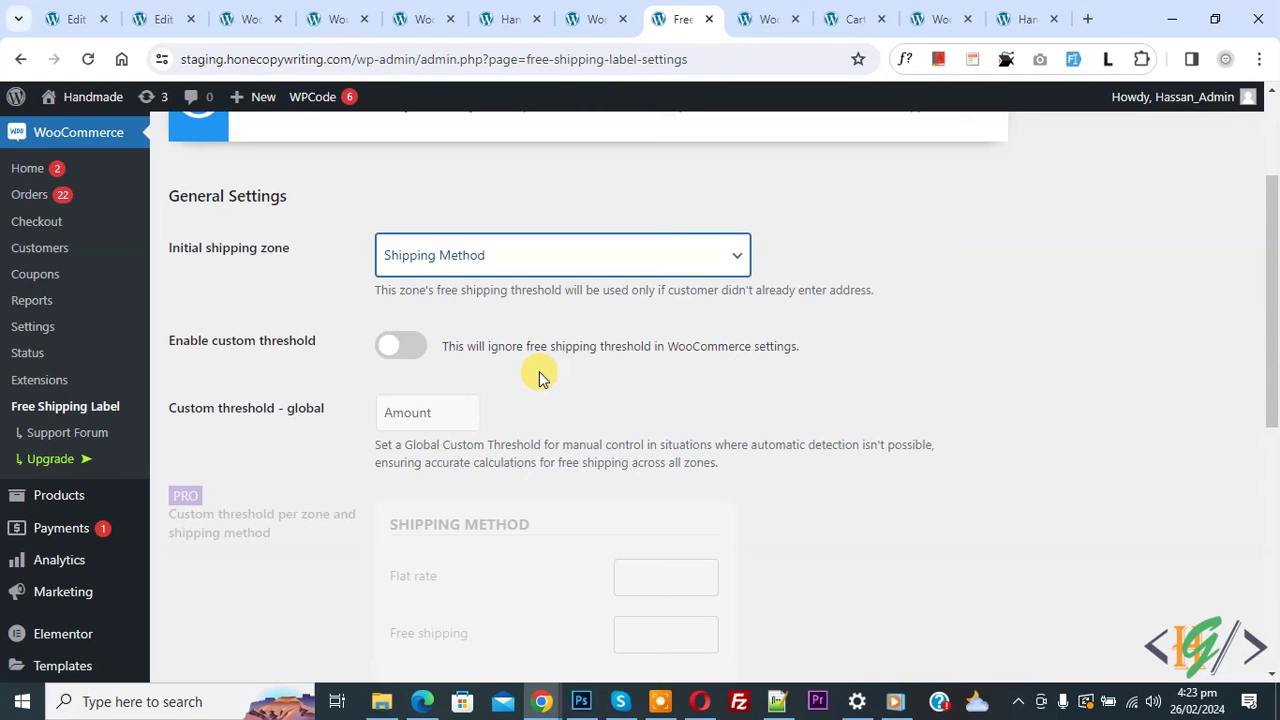
{"action": "scroll", "coordinate": [481, 361], "scroll_direction": "down", "scroll_amount": 5}
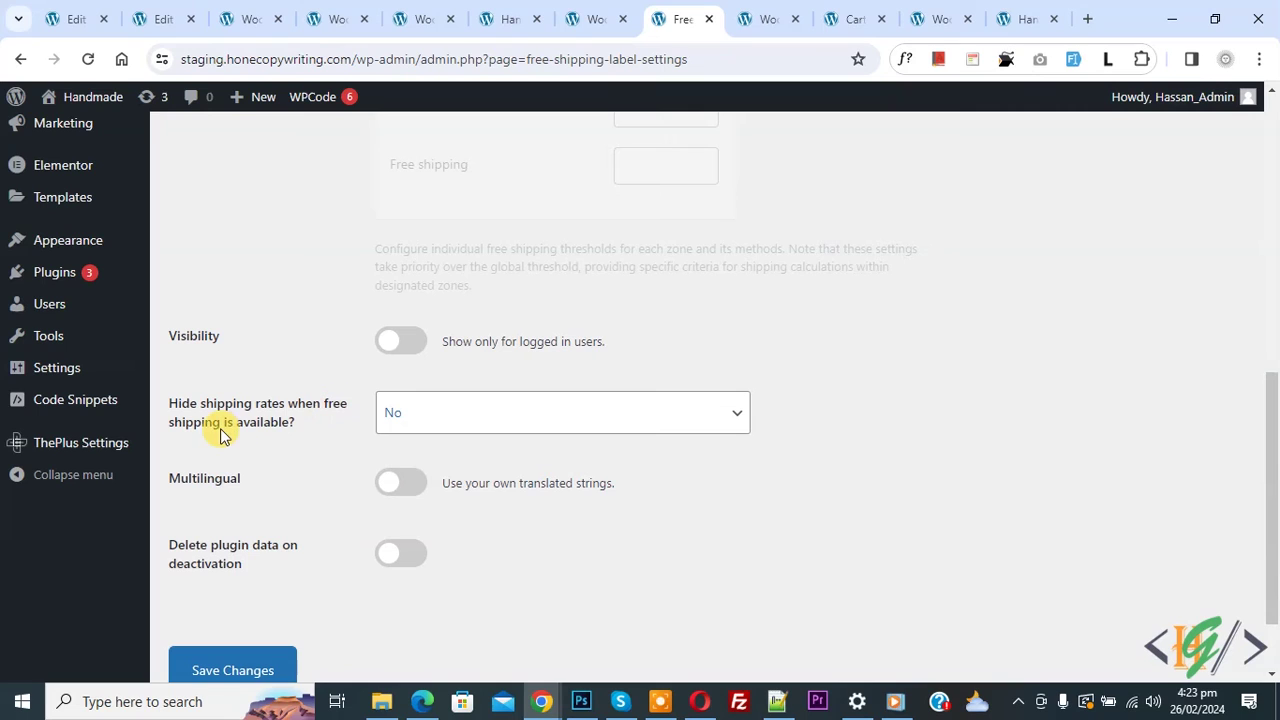
{"action": "left_click", "coordinate": [445, 420]}
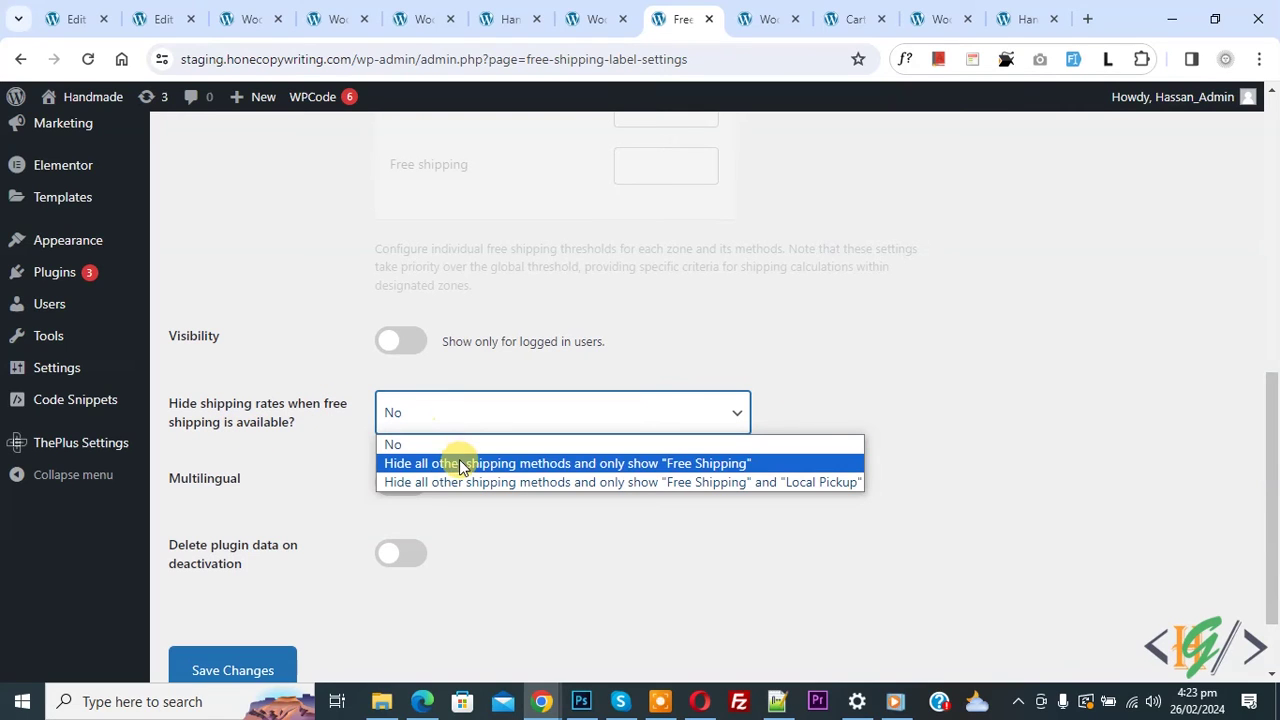
{"action": "left_click", "coordinate": [522, 466]}
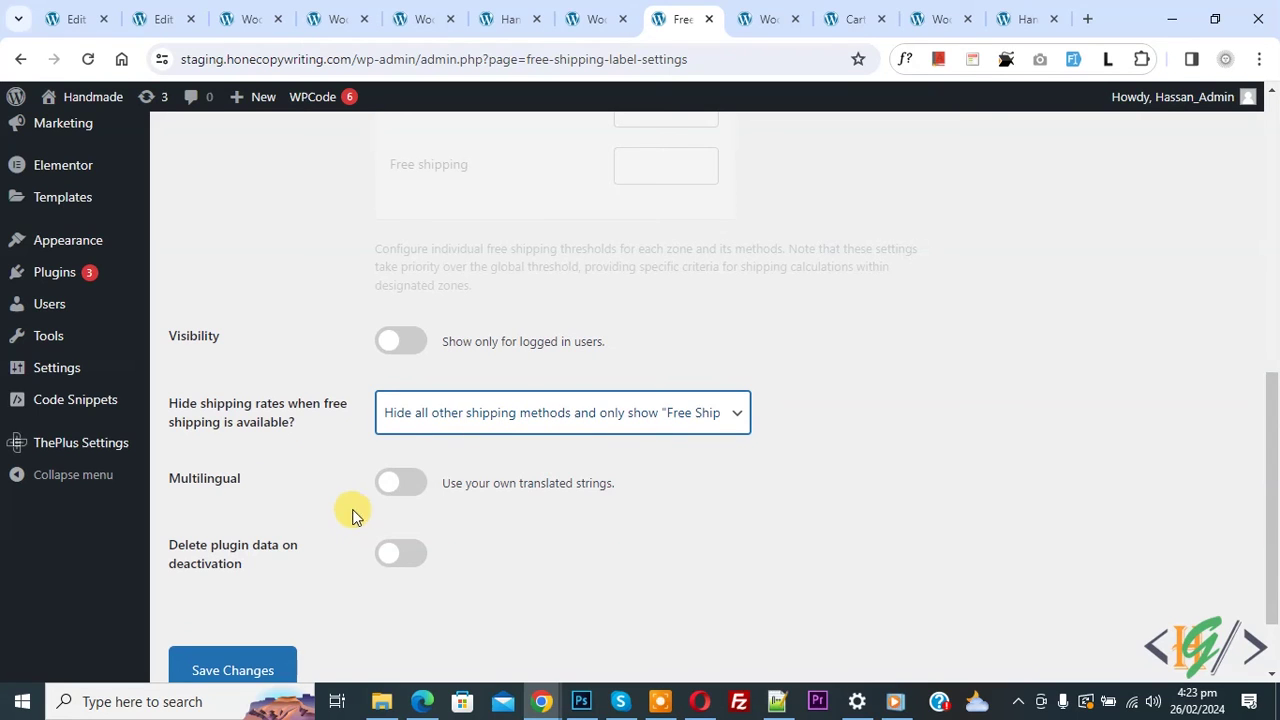
{"action": "scroll", "coordinate": [288, 515], "scroll_direction": "down", "scroll_amount": 1}
{"action": "left_click", "coordinate": [251, 591]}
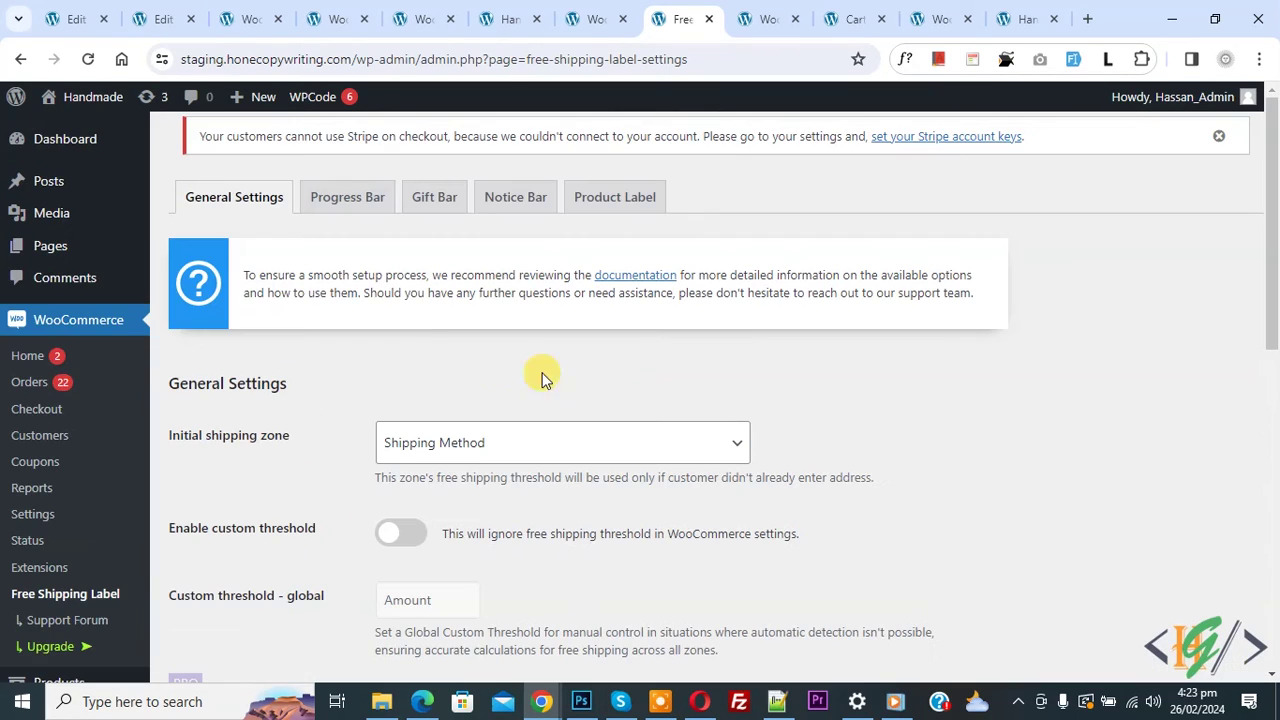
Review the Progress Bar positions and message text with the {free_shipping_amount} placeholder.
{"action": "left_click", "coordinate": [339, 215]}
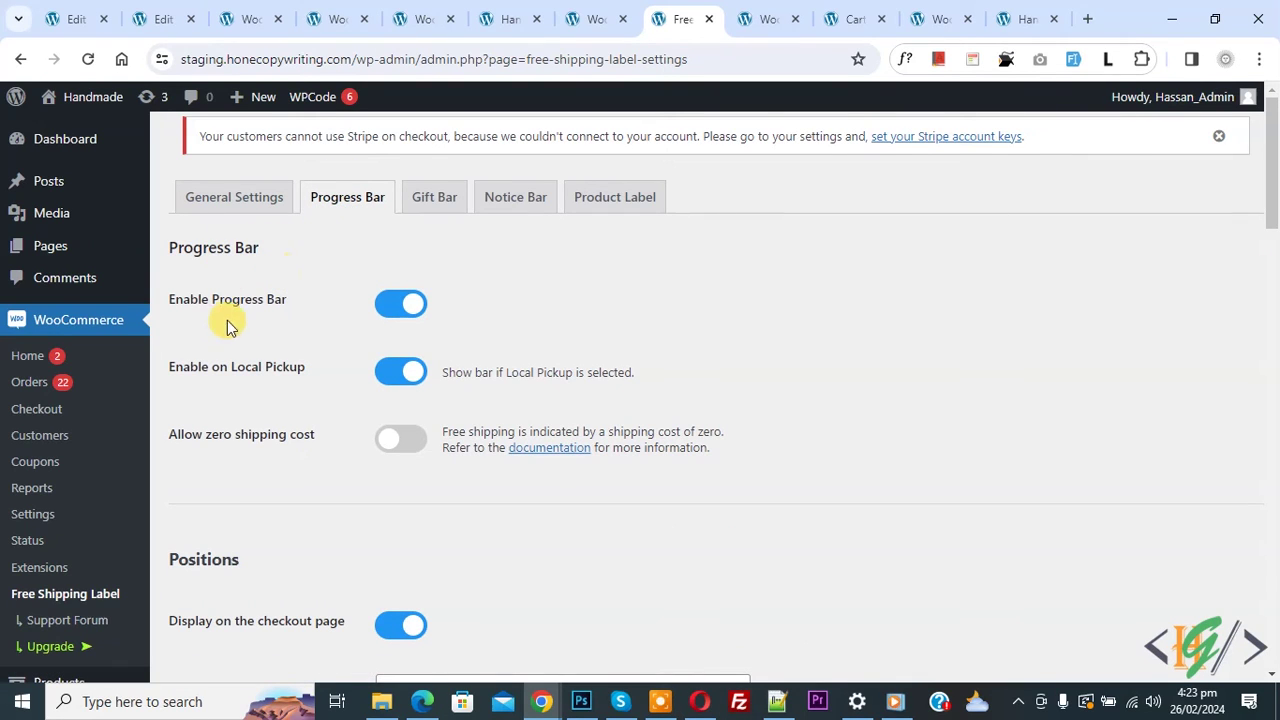
{"action": "scroll", "coordinate": [280, 347], "scroll_direction": "down", "scroll_amount": 3}
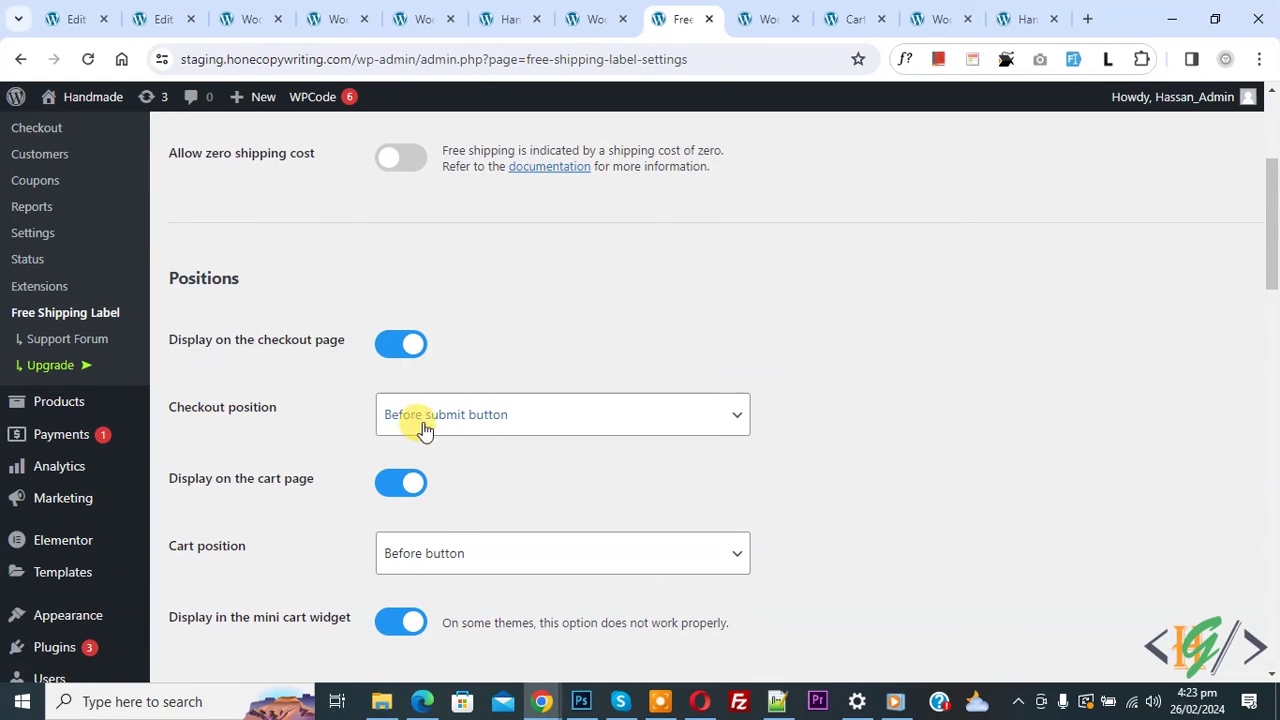
{"action": "scroll", "coordinate": [380, 403], "scroll_direction": "down", "scroll_amount": 3}
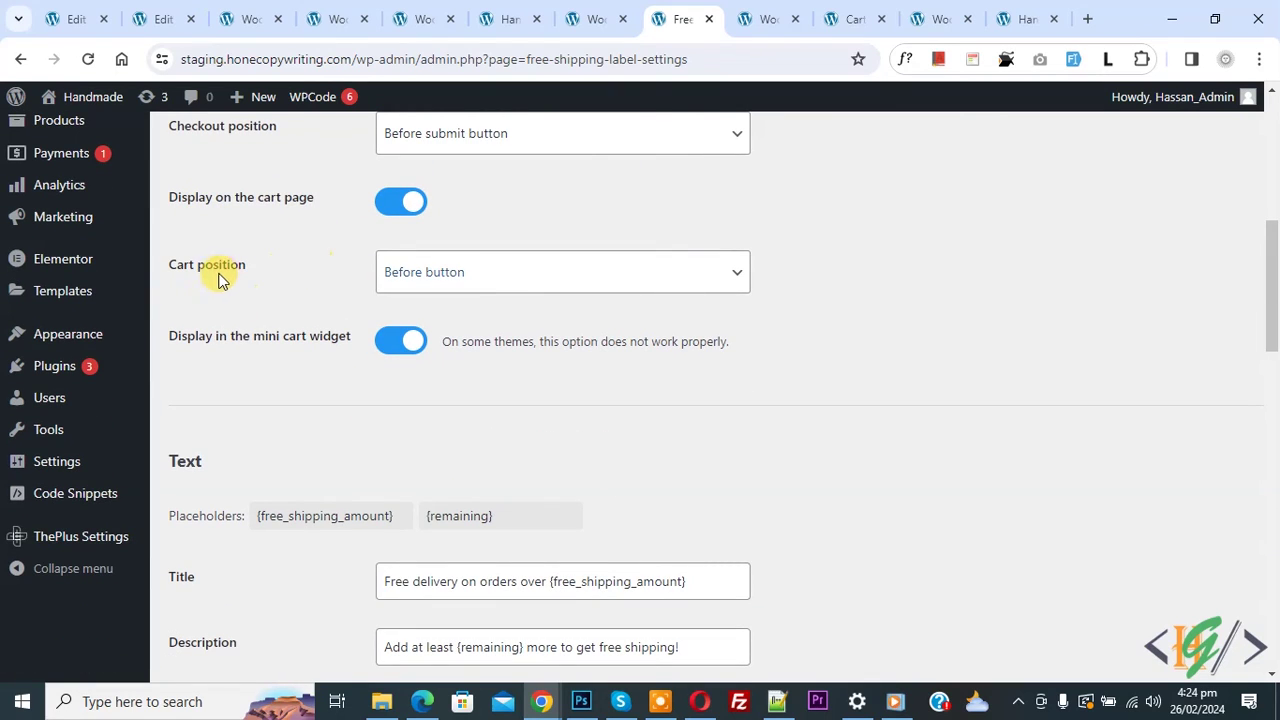
{"action": "scroll", "coordinate": [470, 291], "scroll_direction": "down", "scroll_amount": 1}
{"action": "scroll", "coordinate": [463, 291], "scroll_direction": "down", "scroll_amount": 2}
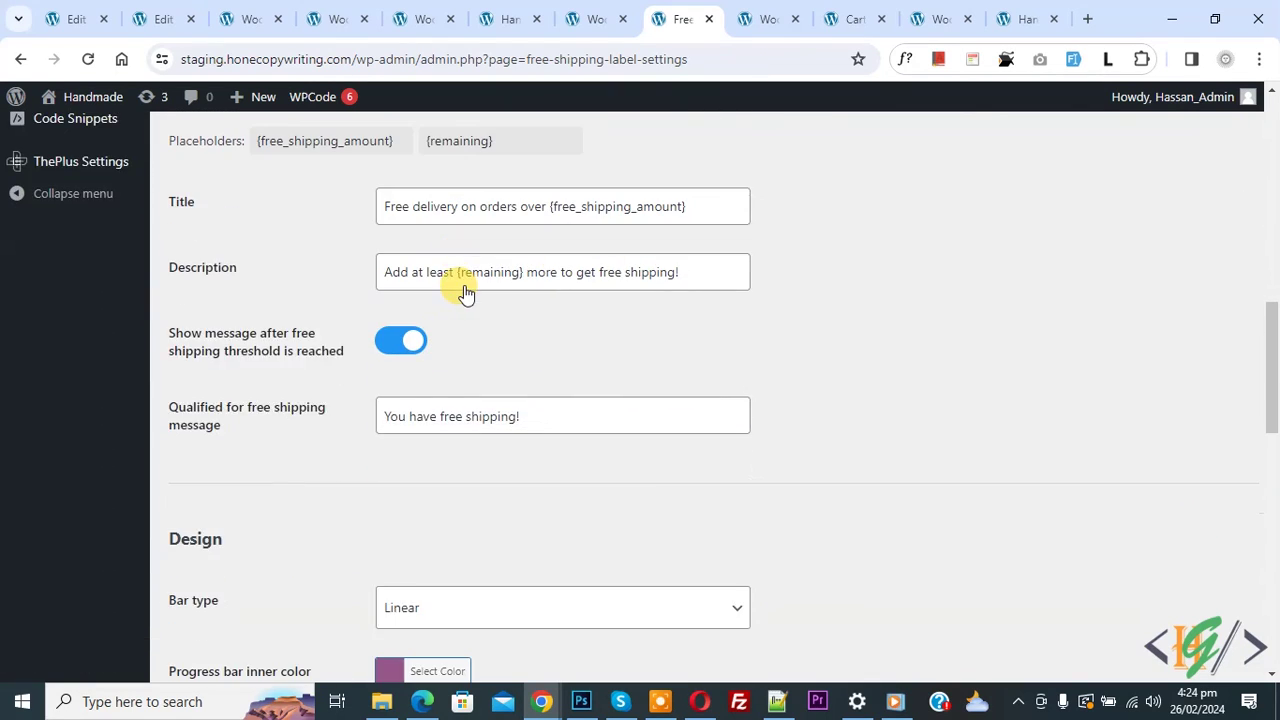
{"action": "scroll", "coordinate": [300, 315], "scroll_direction": "up", "scroll_amount": 1}
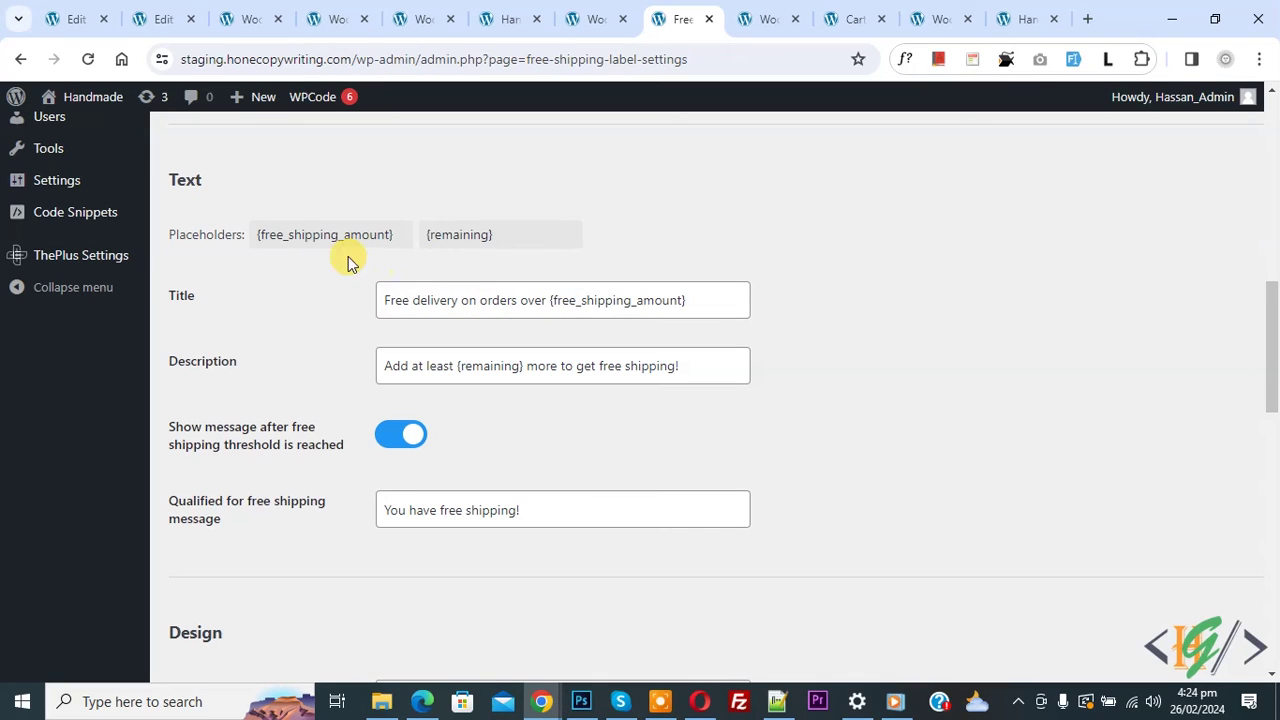
{"action": "left_click", "coordinate": [283, 237]}
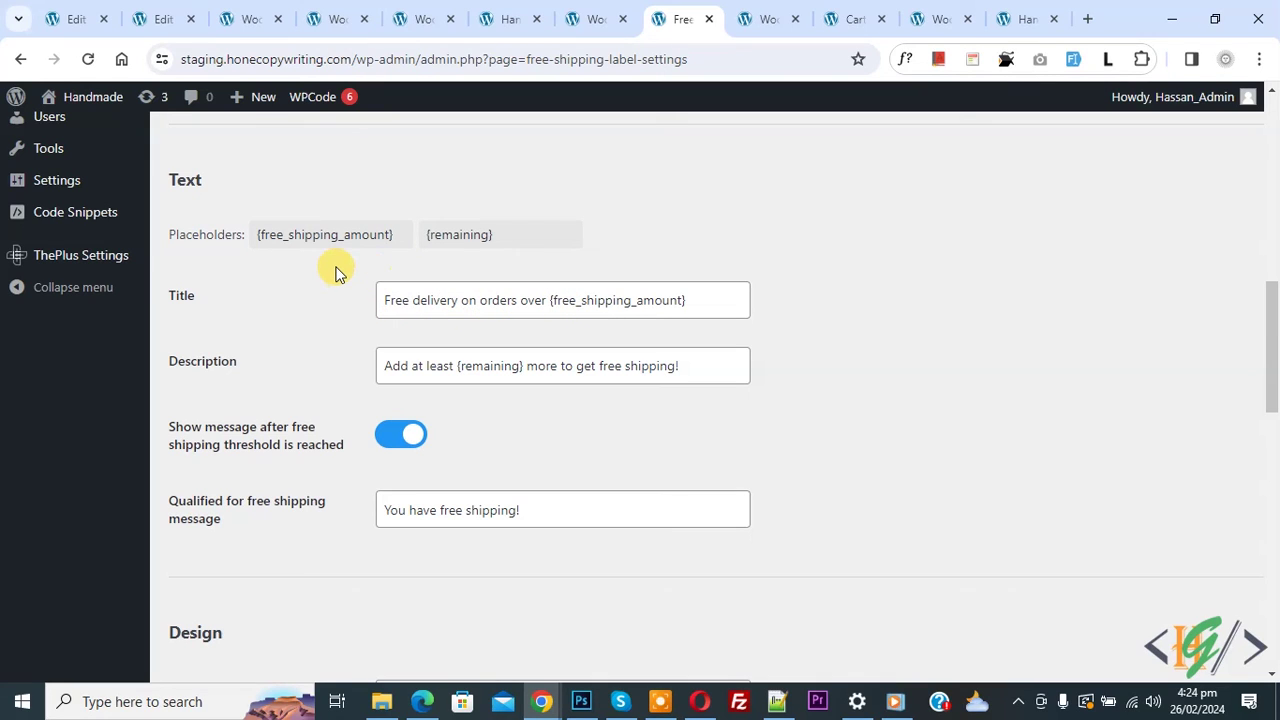
{"action": "scroll", "coordinate": [333, 280], "scroll_direction": "down", "scroll_amount": 2}
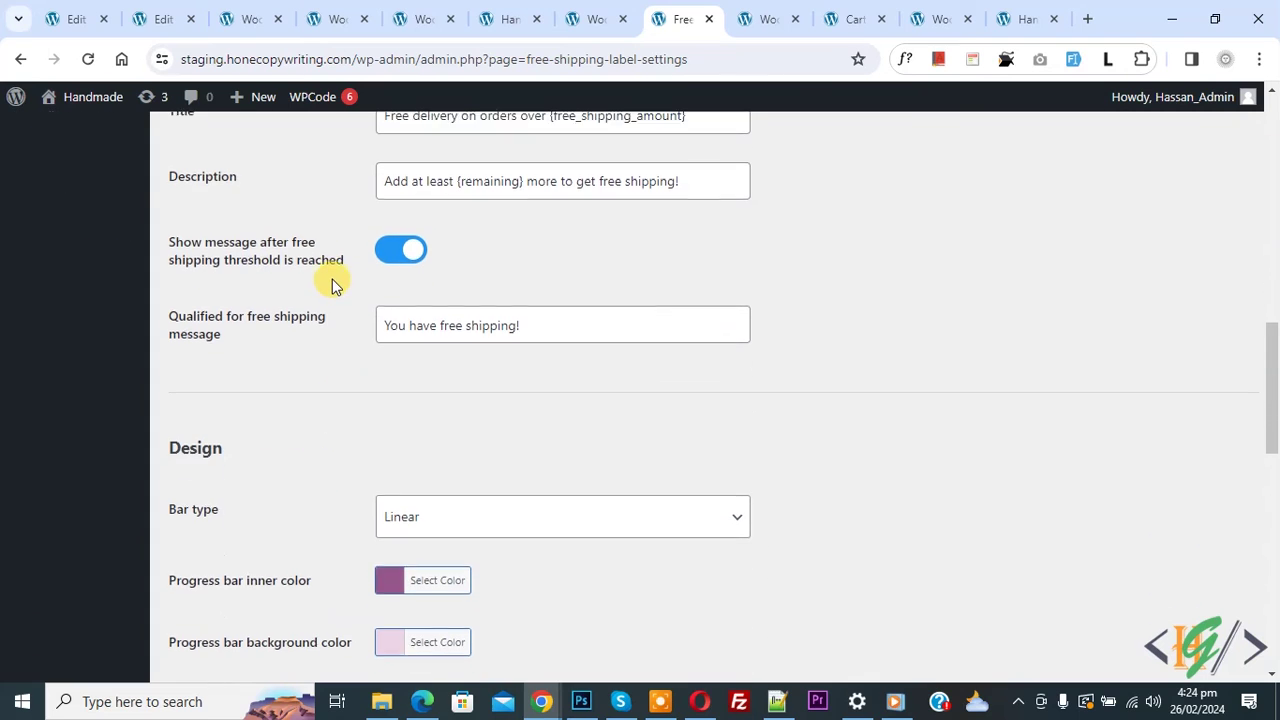
{"action": "scroll", "coordinate": [363, 417], "scroll_direction": "down", "scroll_amount": 2}
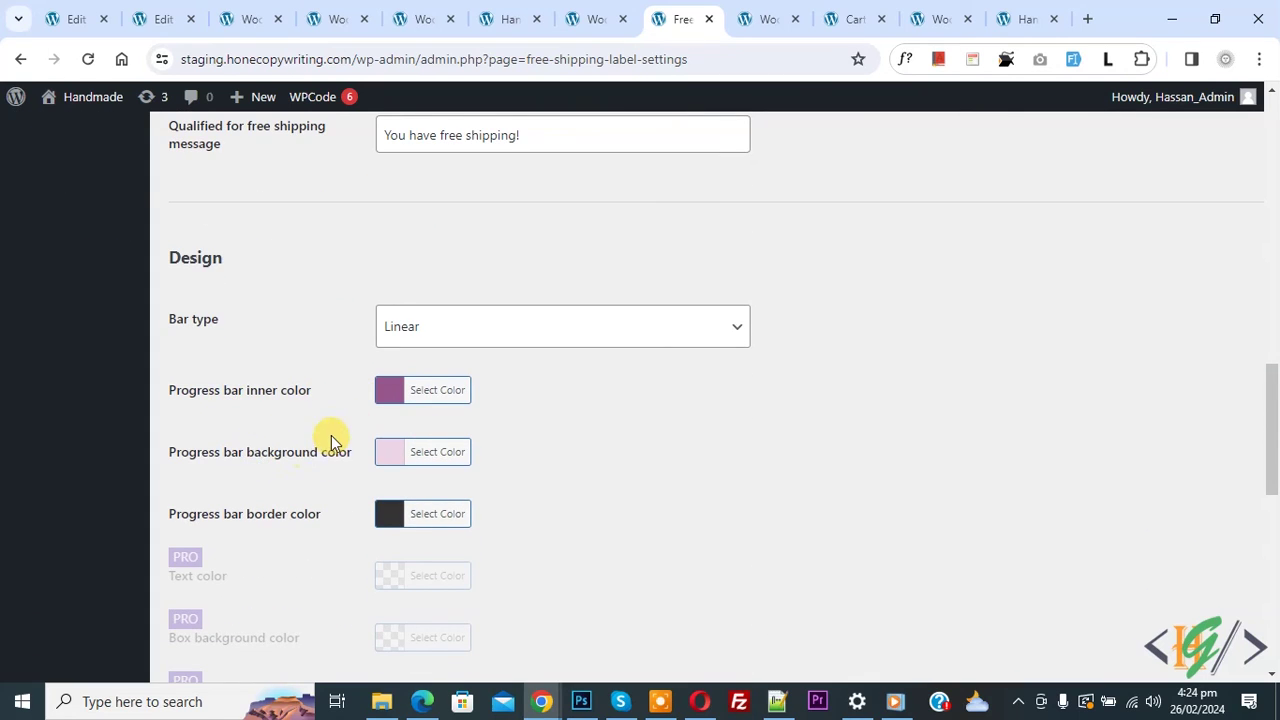
{"action": "scroll", "coordinate": [345, 445], "scroll_direction": "down", "scroll_amount": 1}
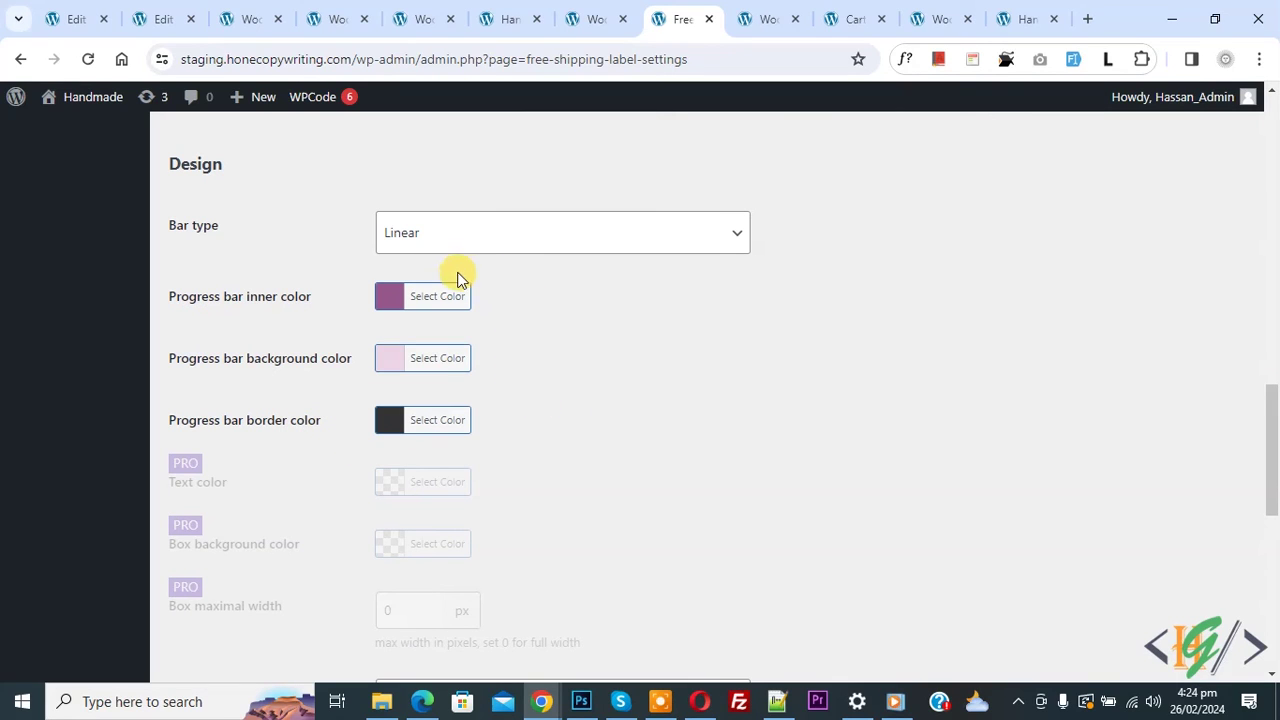
Keep the Linear bar type, save the progress bar settings, and return to the cart.
{"action": "left_click", "coordinate": [474, 245]}
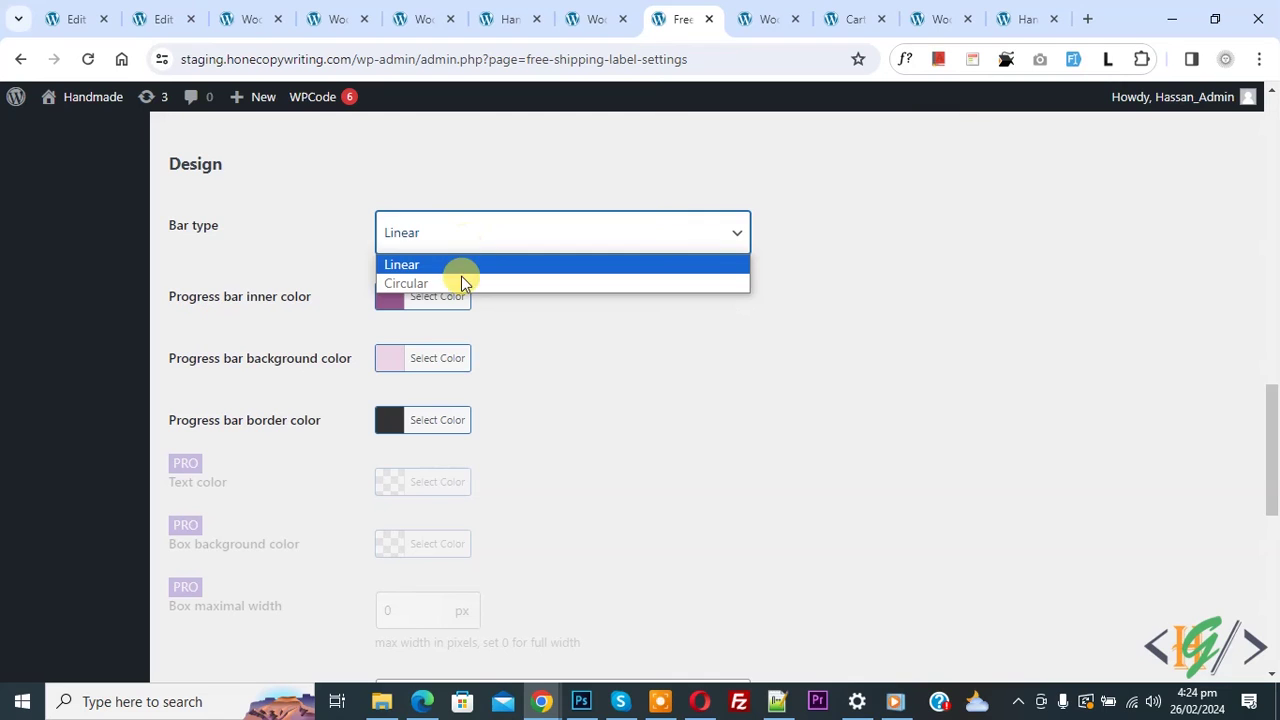
{"action": "left_click", "coordinate": [462, 272]}
{"action": "scroll", "coordinate": [568, 340], "scroll_direction": "down", "scroll_amount": 6}
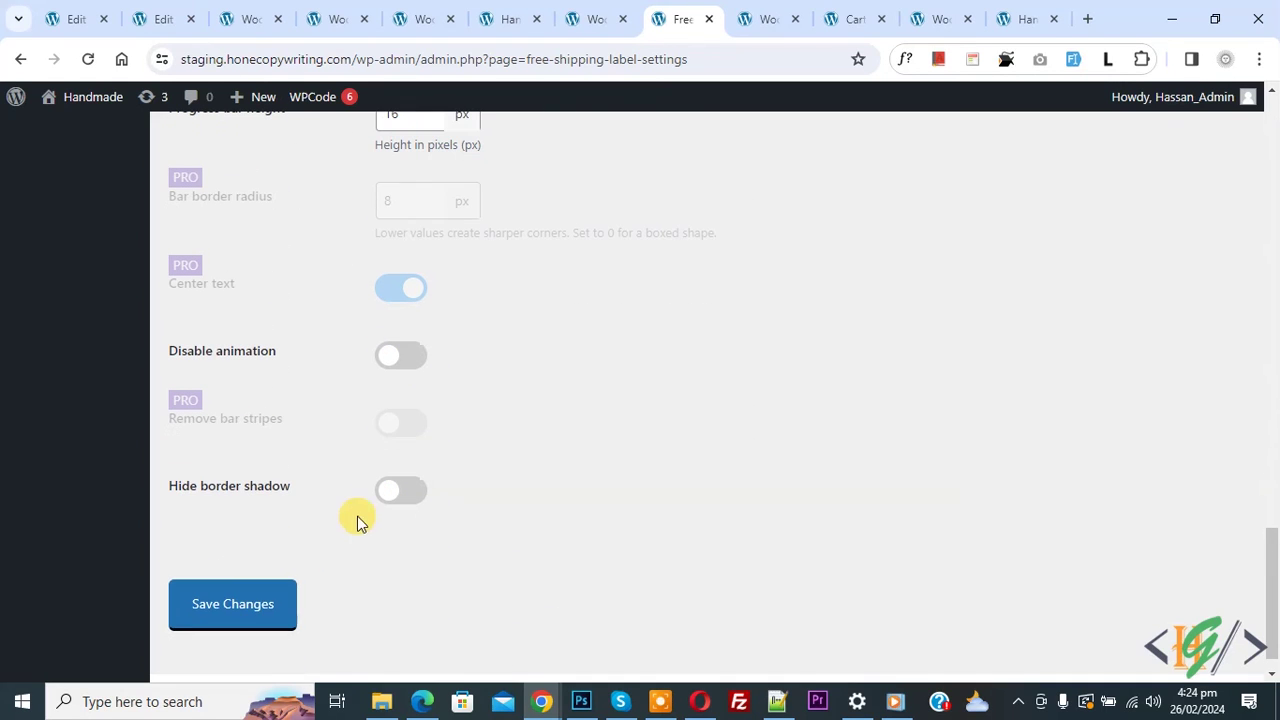
{"action": "left_click", "coordinate": [254, 608]}
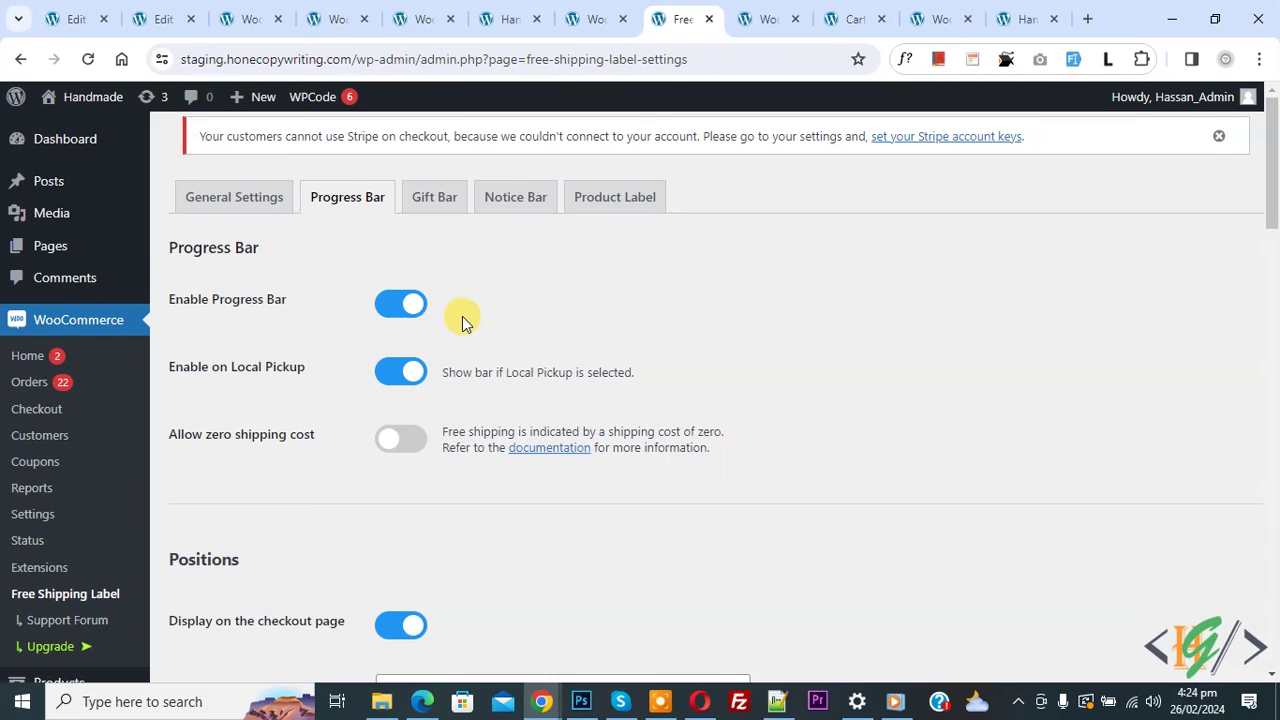
{"action": "left_click", "coordinate": [851, 19]}
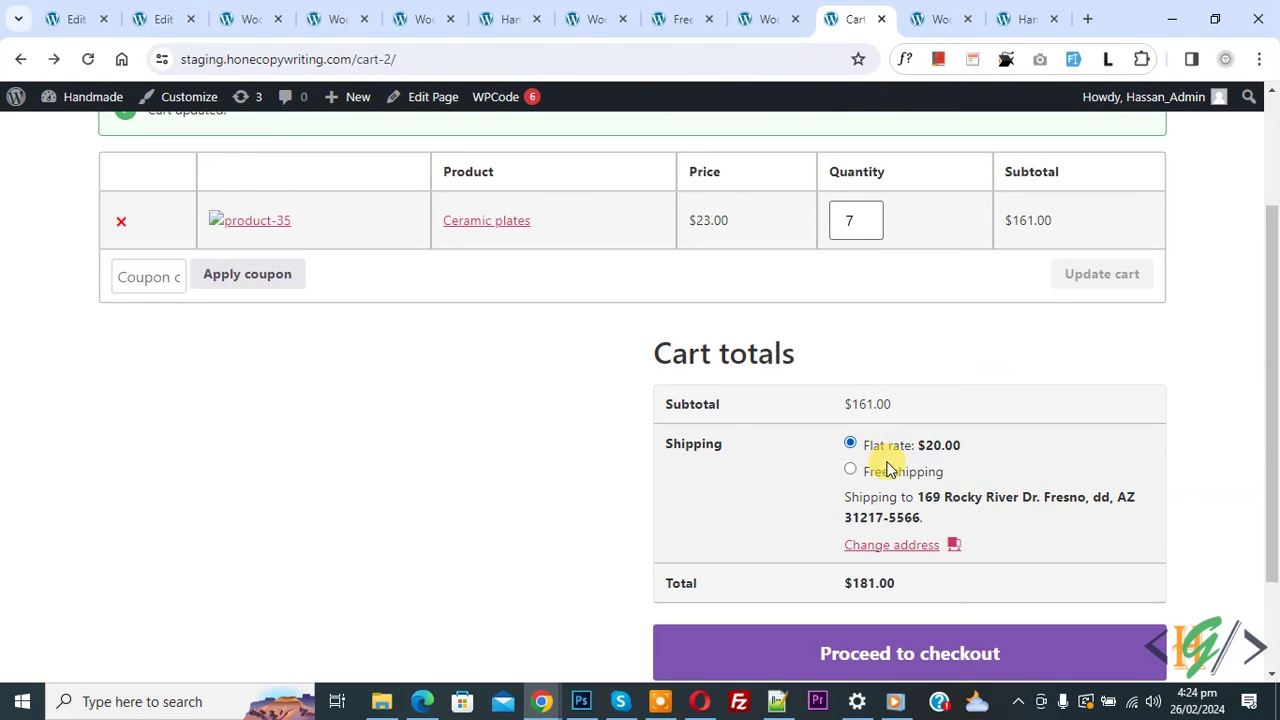
Reload the cart to see the 'You have free shipping!' message under the new settings.
{"action": "left_click", "coordinate": [86, 61]}
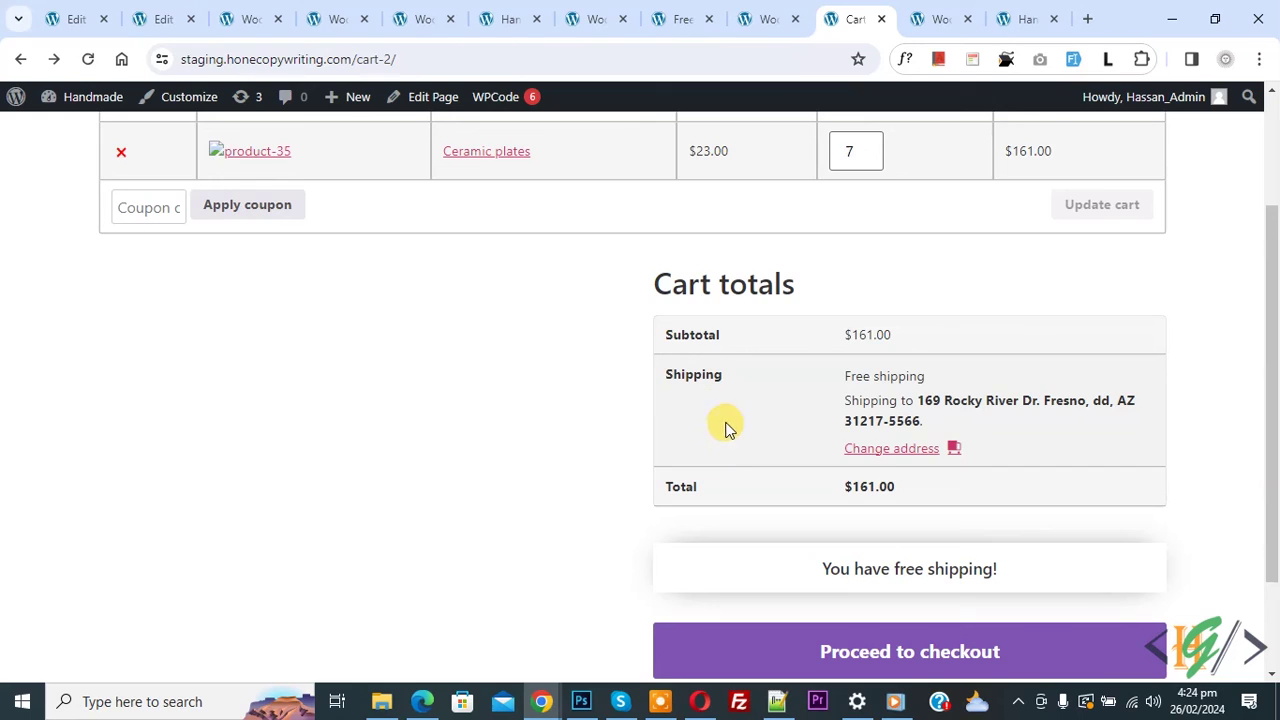
{"action": "left_click_drag", "start_coordinate": [820, 572], "coordinate": [1010, 575]}
{"action": "scroll", "coordinate": [851, 314], "scroll_direction": "up", "scroll_amount": 1}
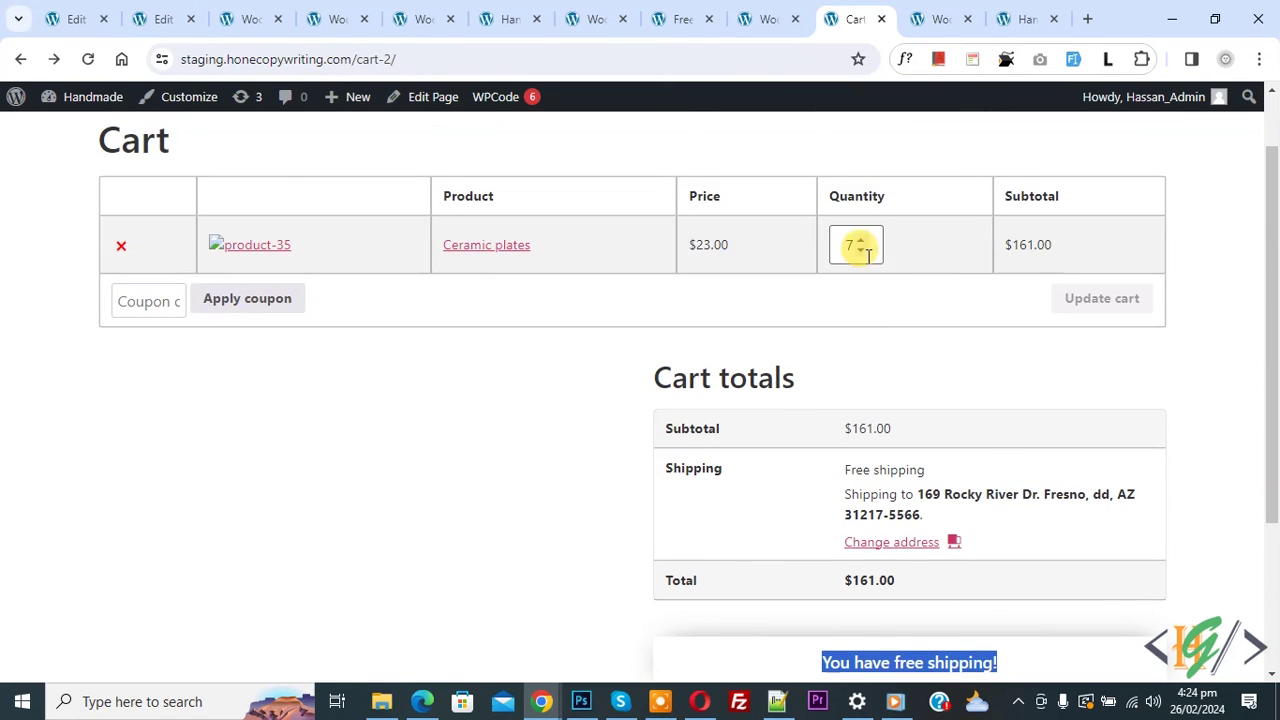
Lower the Ceramic plates quantity from 7 to 4, leaving $58.00 more needed for free shipping.
{"action": "double_click", "coordinate": [866, 254]}
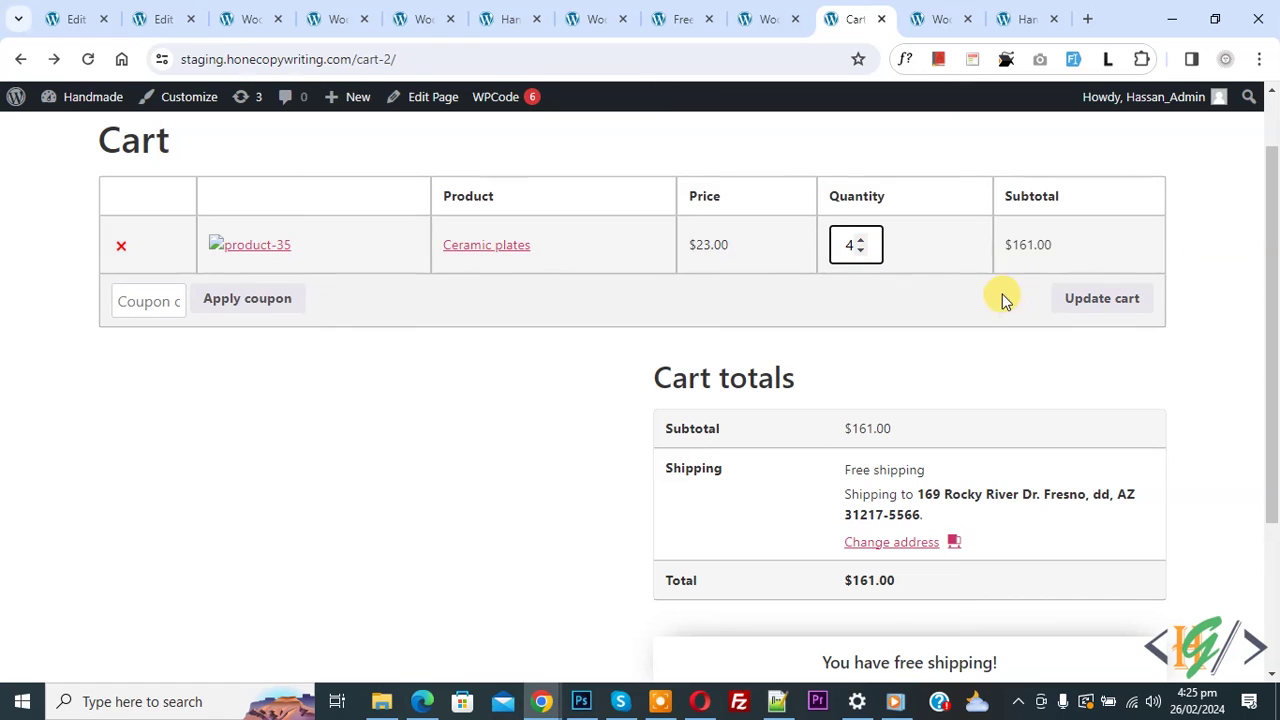
{"action": "left_click", "coordinate": [1080, 302]}
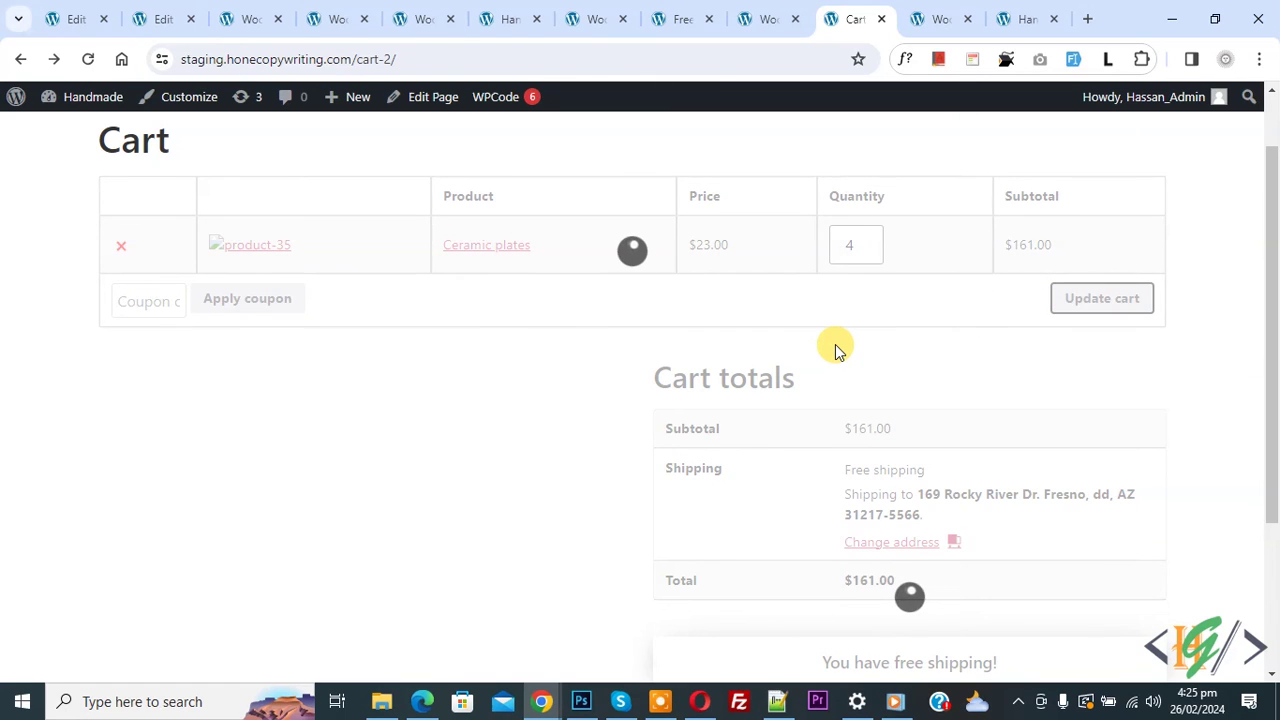
{"action": "scroll", "coordinate": [715, 328], "scroll_direction": "down", "scroll_amount": 1}
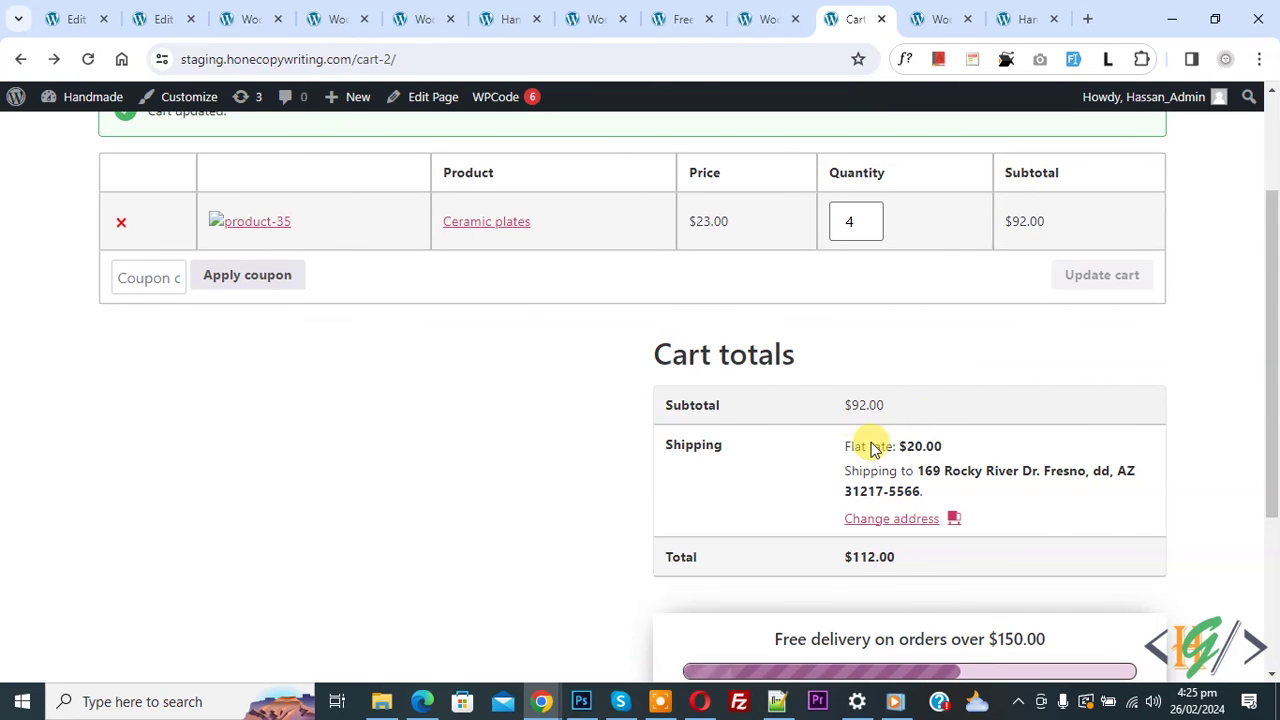
{"action": "scroll", "coordinate": [718, 445], "scroll_direction": "down", "scroll_amount": 2}
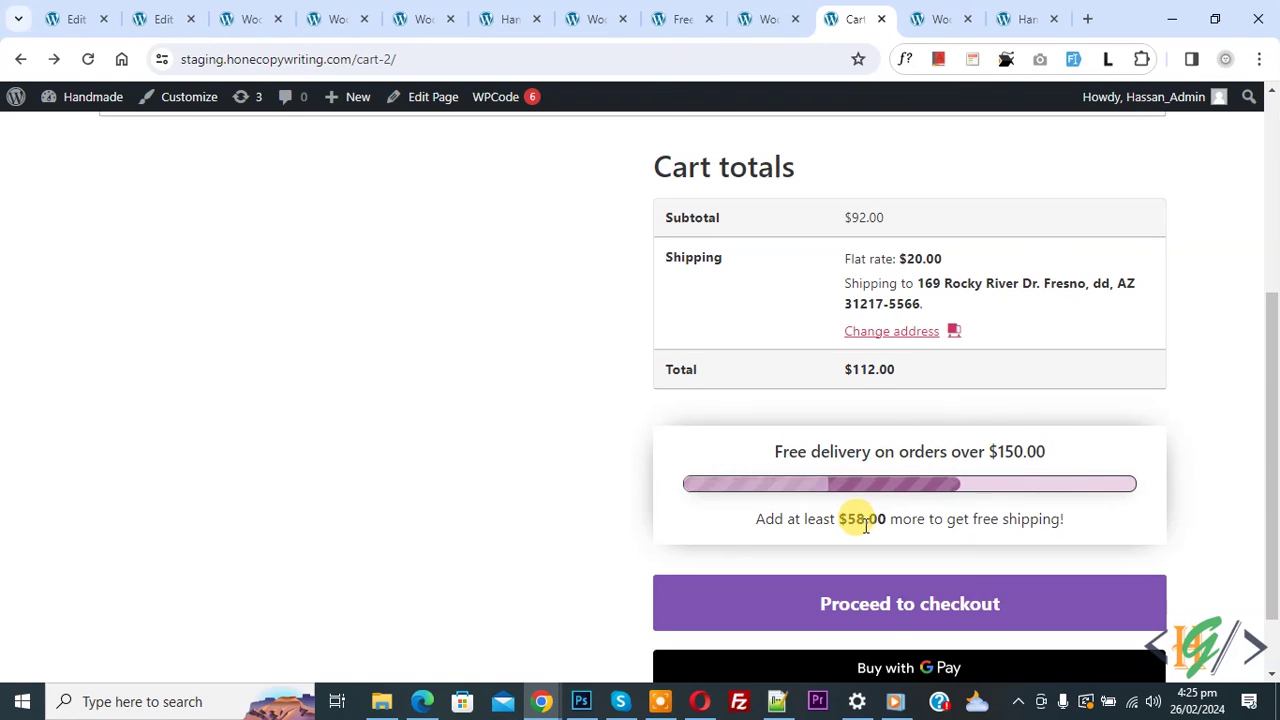
{"action": "scroll", "coordinate": [926, 486], "scroll_direction": "up", "scroll_amount": 1}
{"action": "scroll", "coordinate": [926, 481], "scroll_direction": "down", "scroll_amount": 1}
Proceed to checkout and find the progress bar needing $58.00 more above Place order.
{"action": "left_click", "coordinate": [925, 606]}
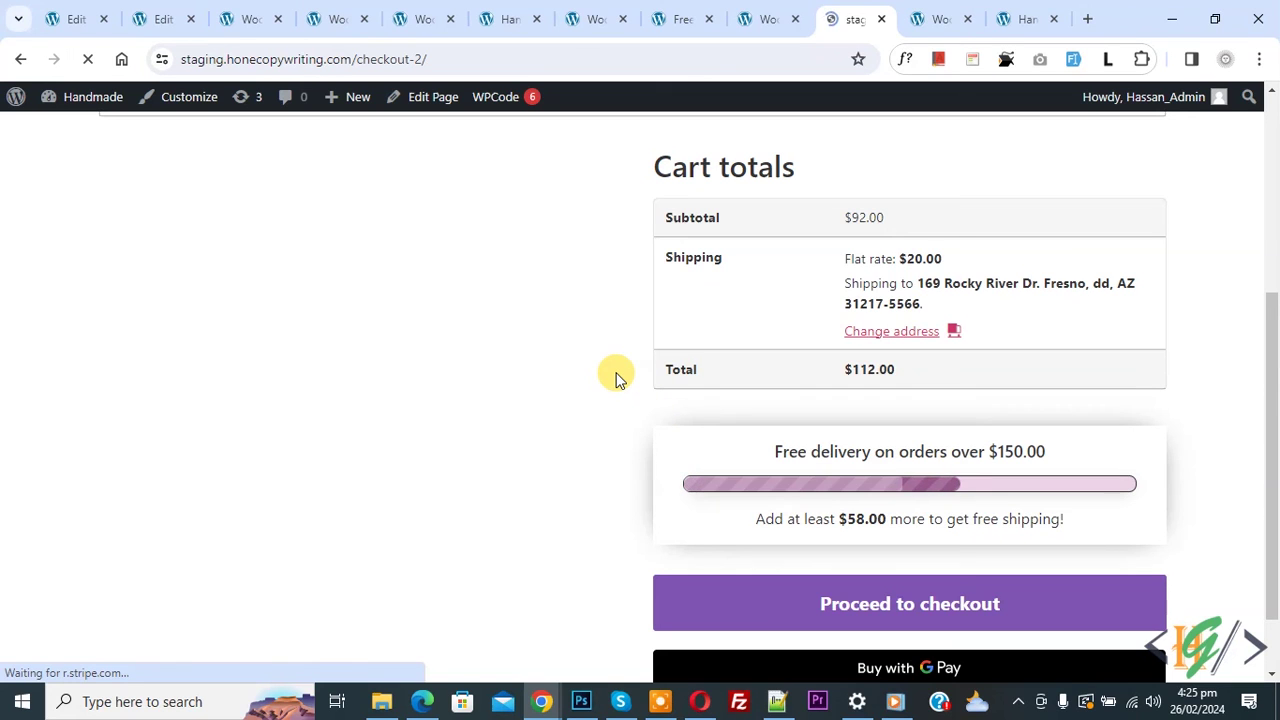
{"action": "left_click_drag", "start_coordinate": [1272, 180], "coordinate": [1272, 560]}
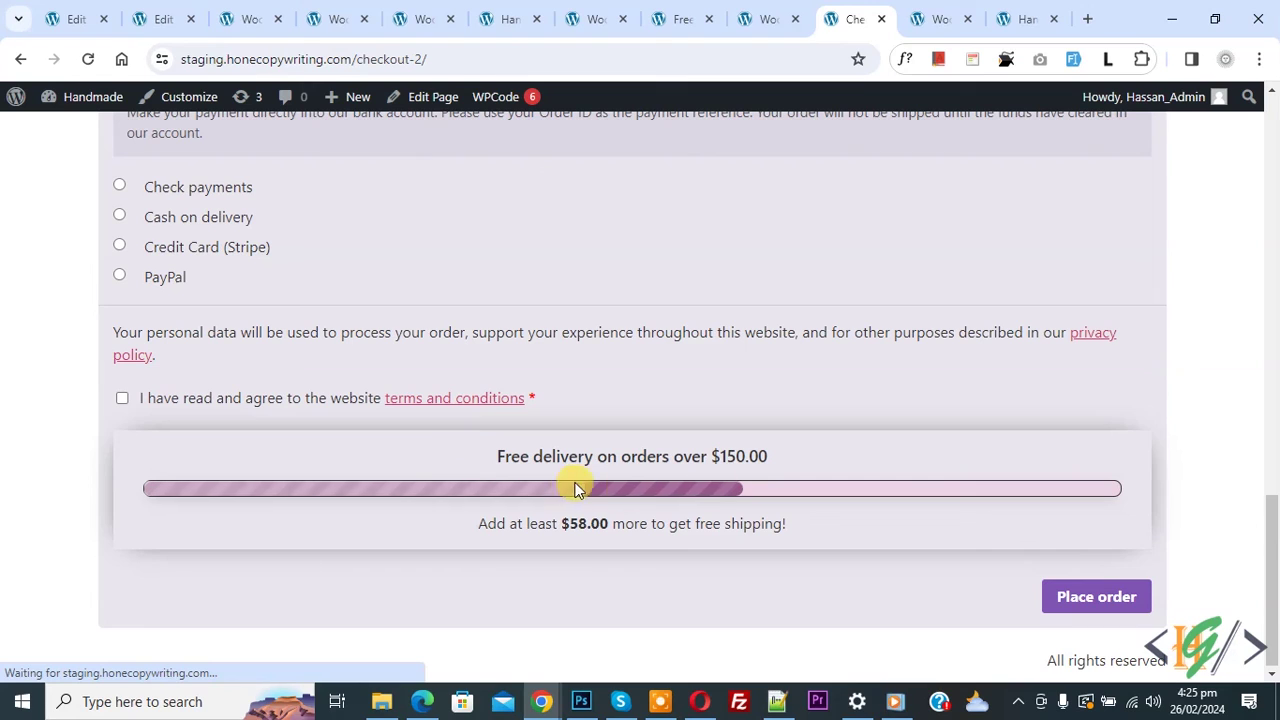